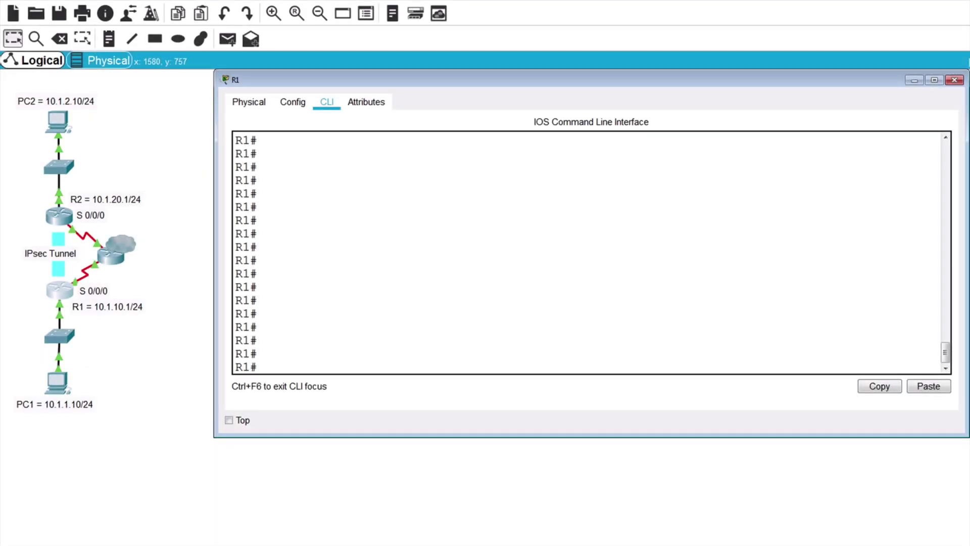
Step: On R1, create extended ACL VPN-TRAFFIC permitting ip 10.1.1.0 0.0.0.255 to 10.1.2.0 0.0.0.255
text(conf t)
key(Return)
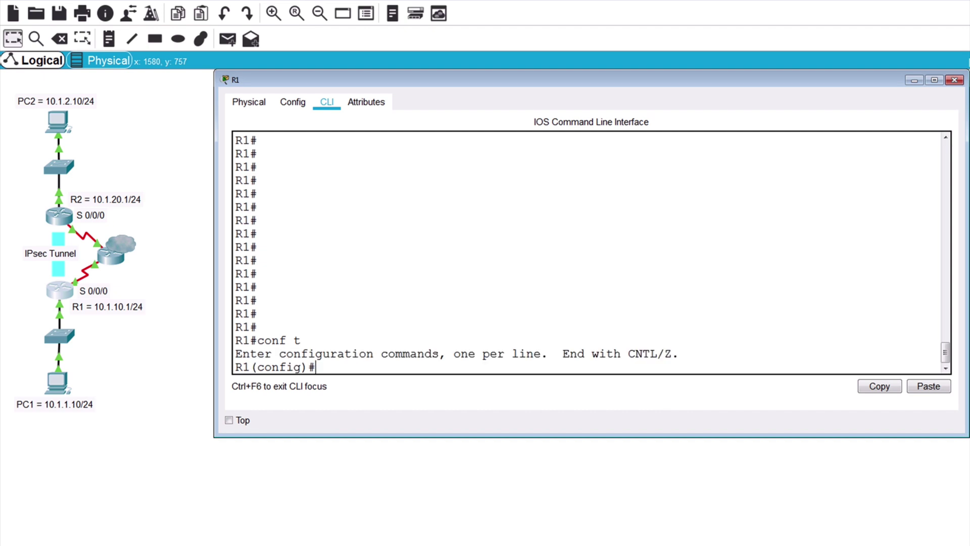
text(ip acce)
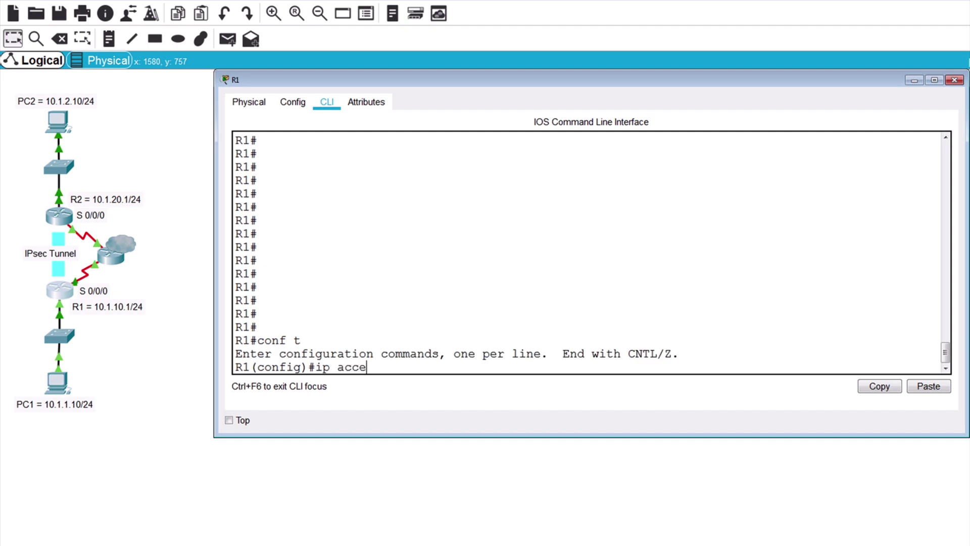
text(ss-list ?)
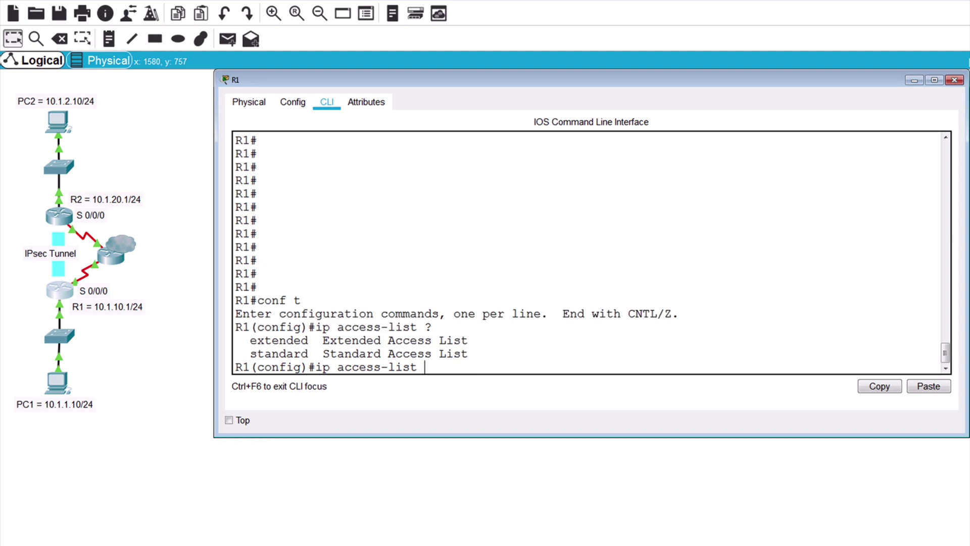
text(extended )
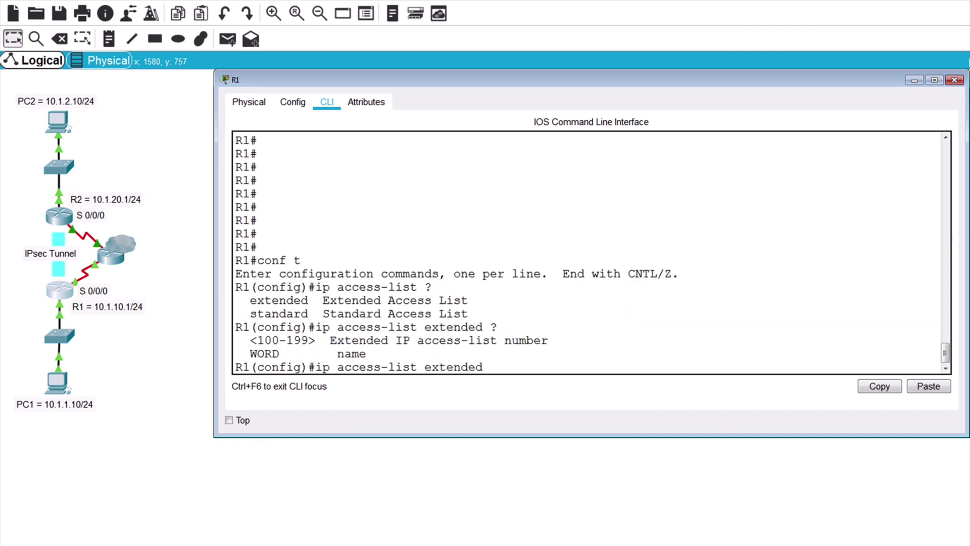
text(?VPN-TRAFFIC)
key(Return)
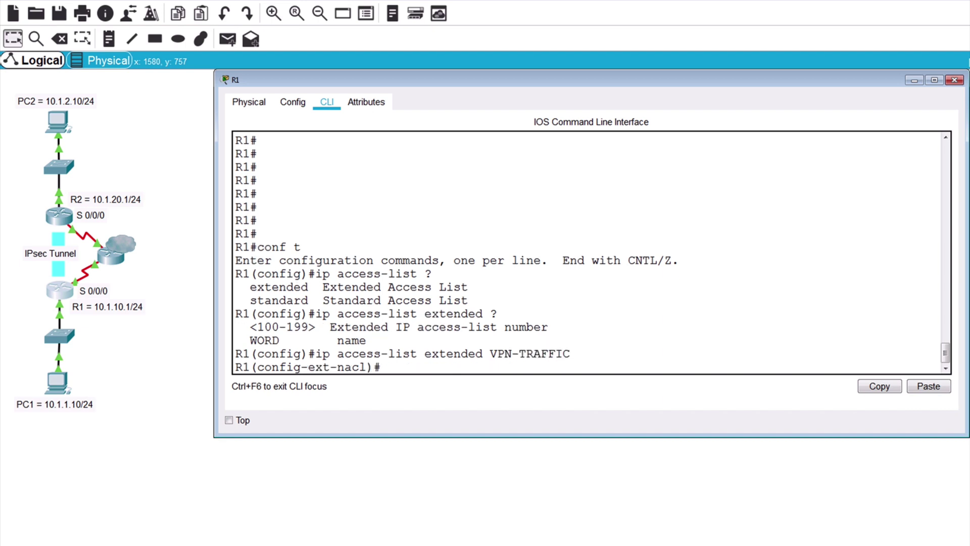
text(permit ?)
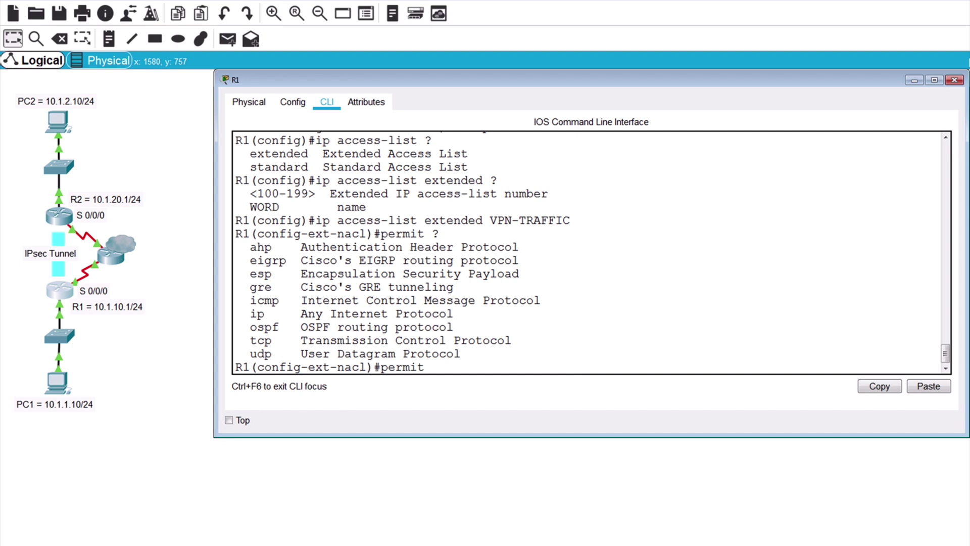
text(ip ?)
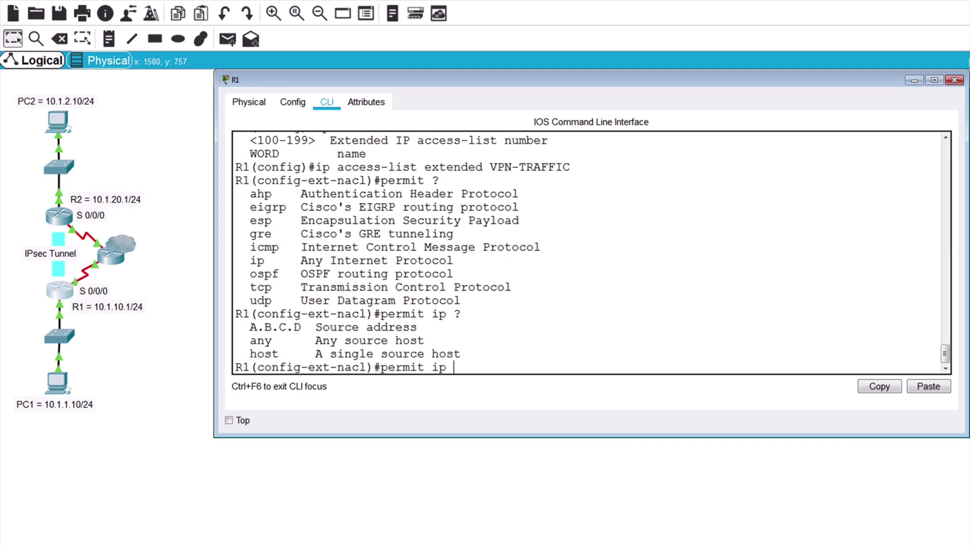
text(10.1.1.0 0.0.0.255 ?)
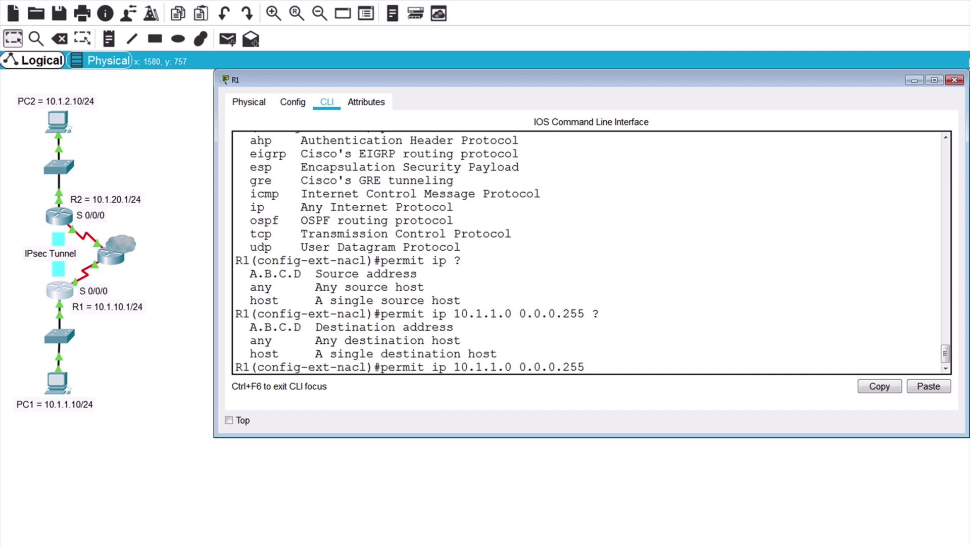
text(10.1.2.0 0.0.0.255)
key(Return)
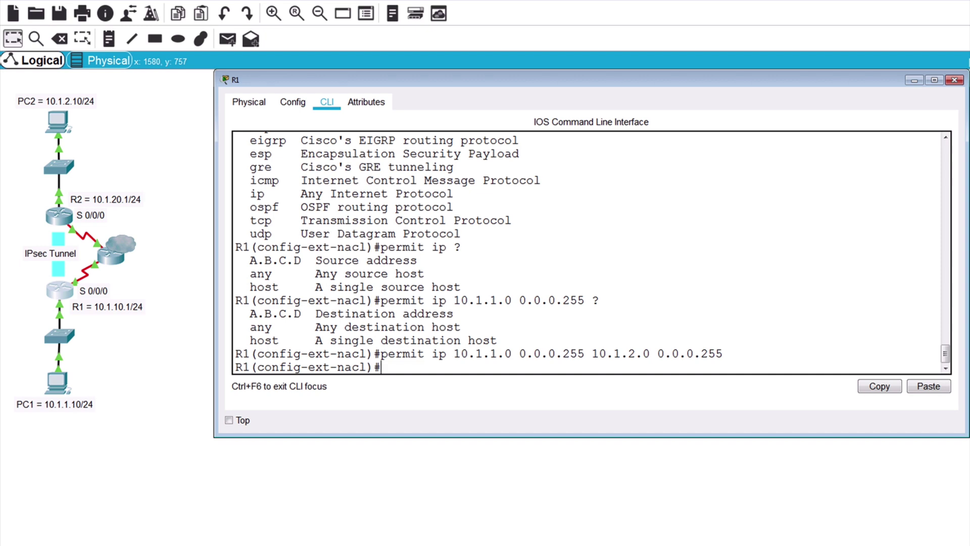
Step: Leave the access list and create ISAKMP policy 5 on R1
text(exit)
key(Return)
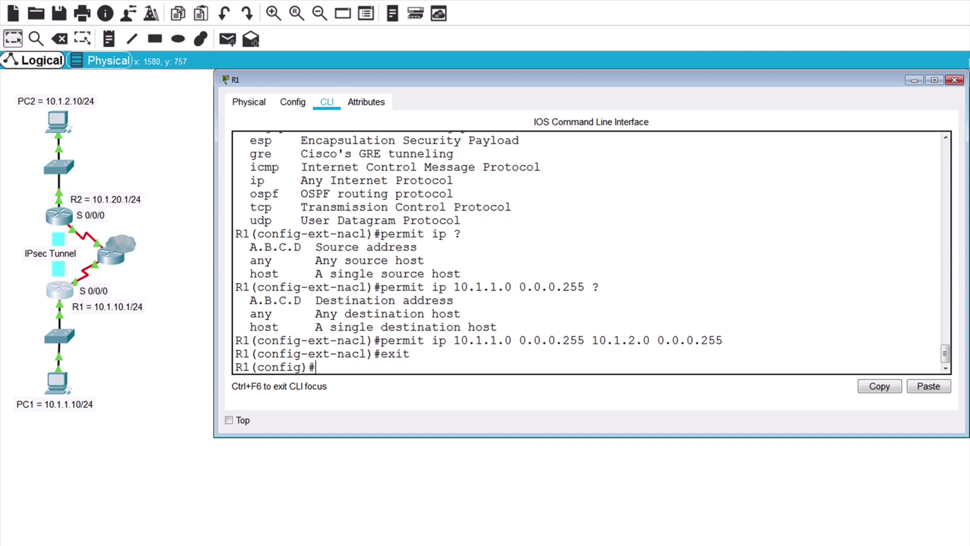
text(crypto isakmp)
text( poli)
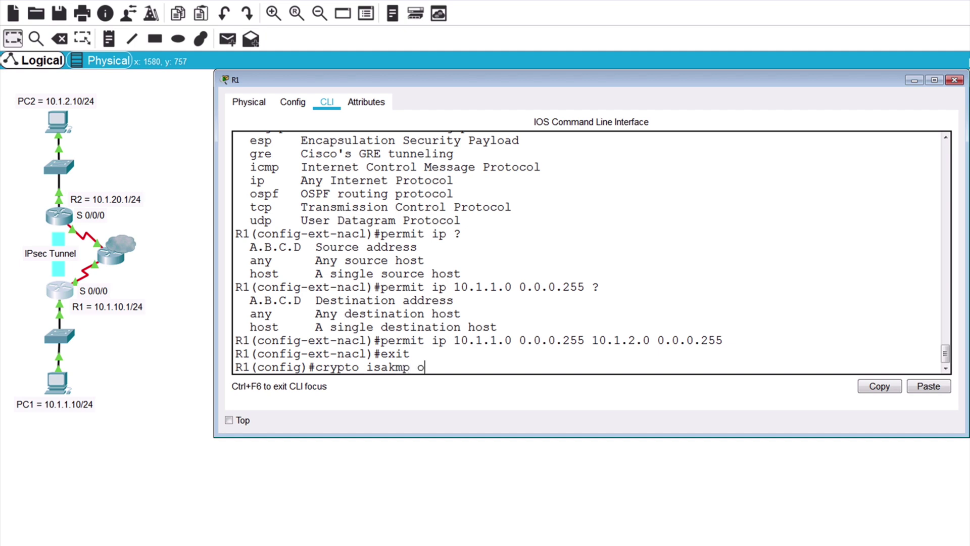
text(cy ?)
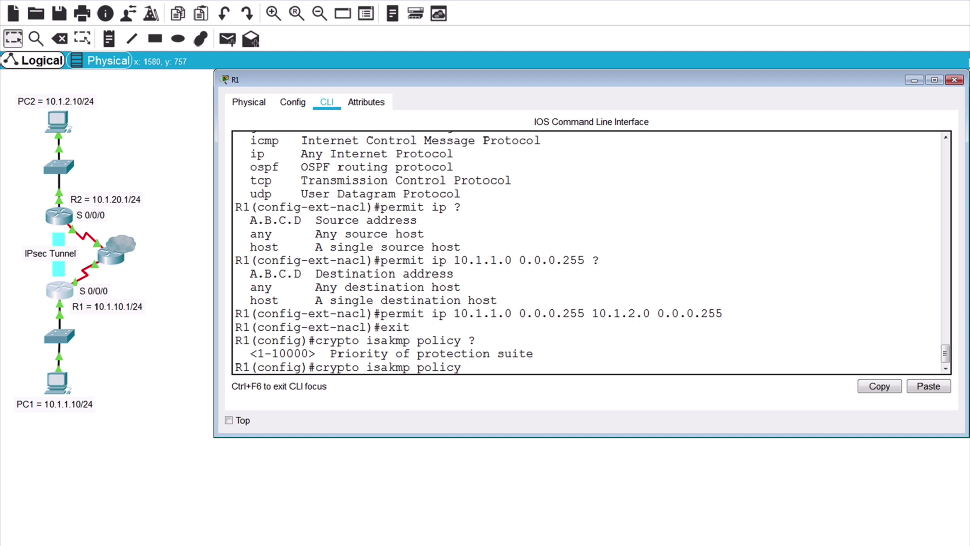
text(5)
key(Return)
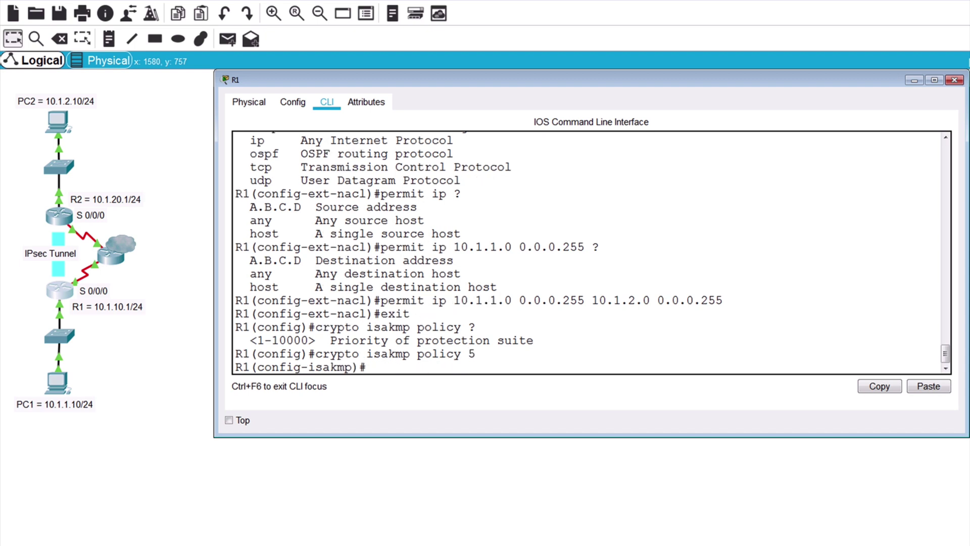
Step: Set ISAKMP policy 5's hash to sha and authentication to pre-share
text(?)
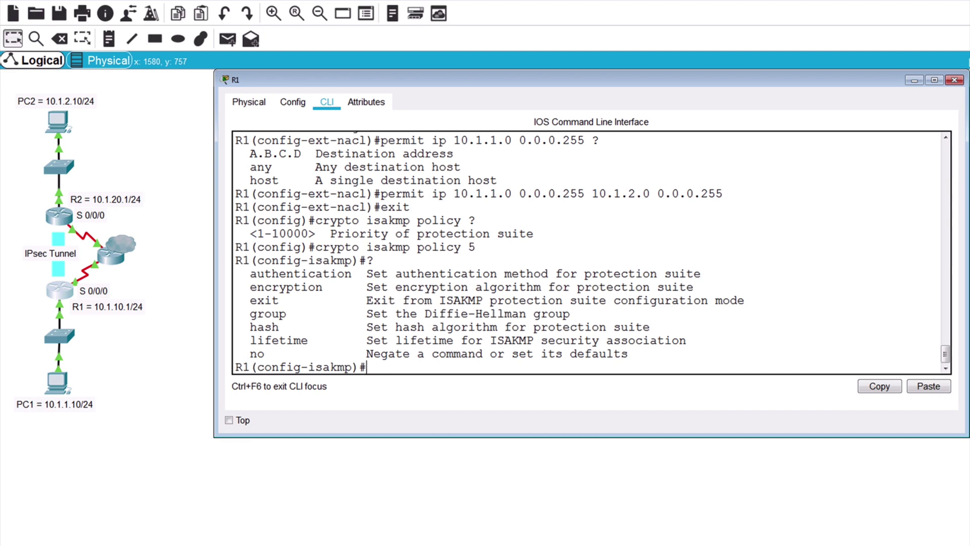
text(hash ?)
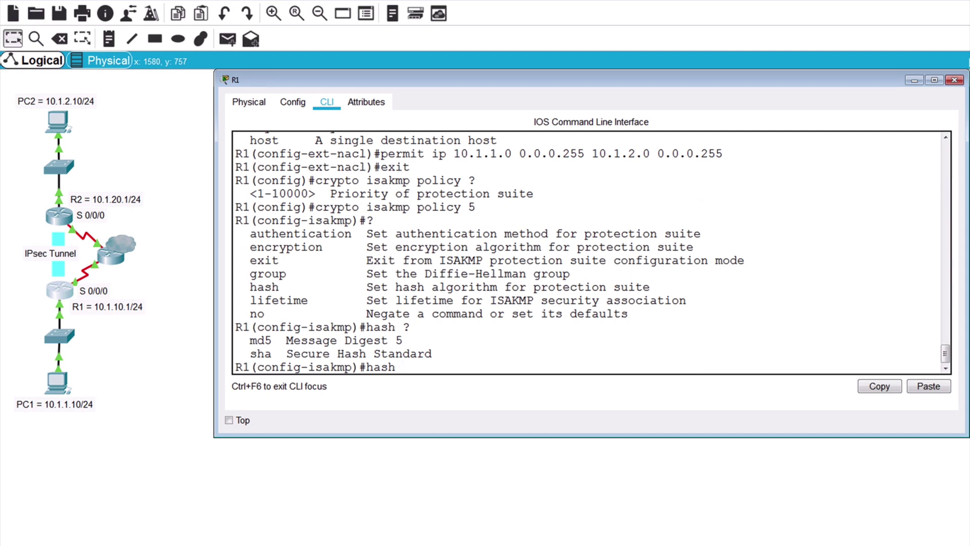
text(sha)
key(Return)
text(auth)
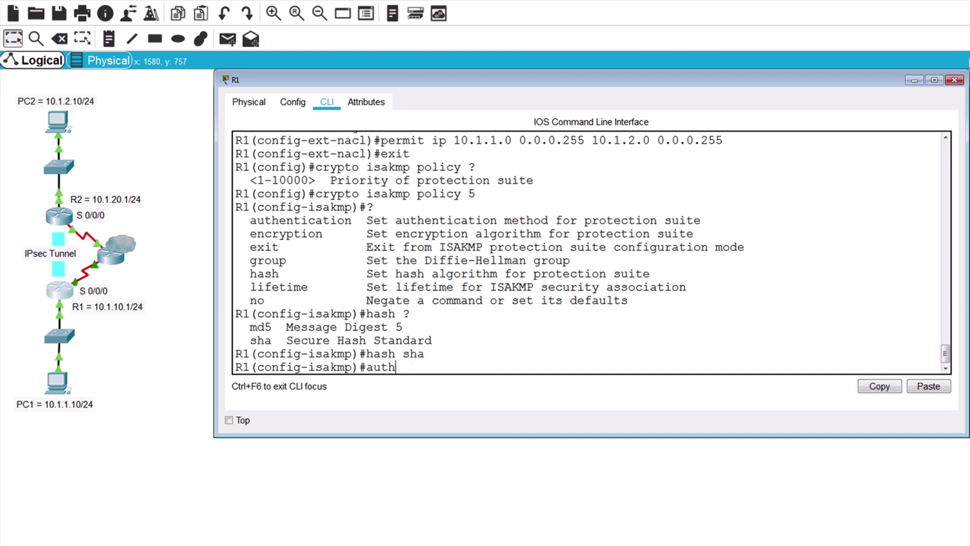
text(entication )
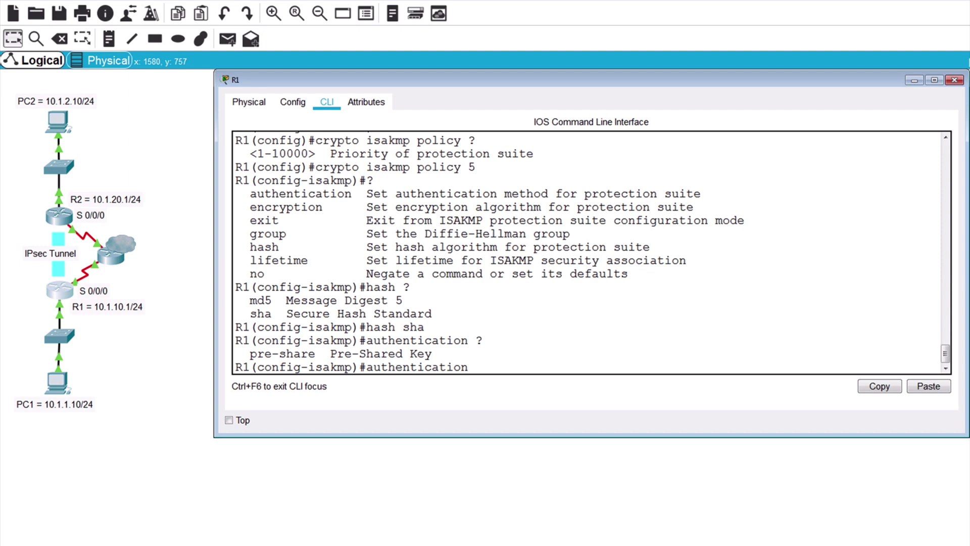
text(?pre-share)
key(Return)
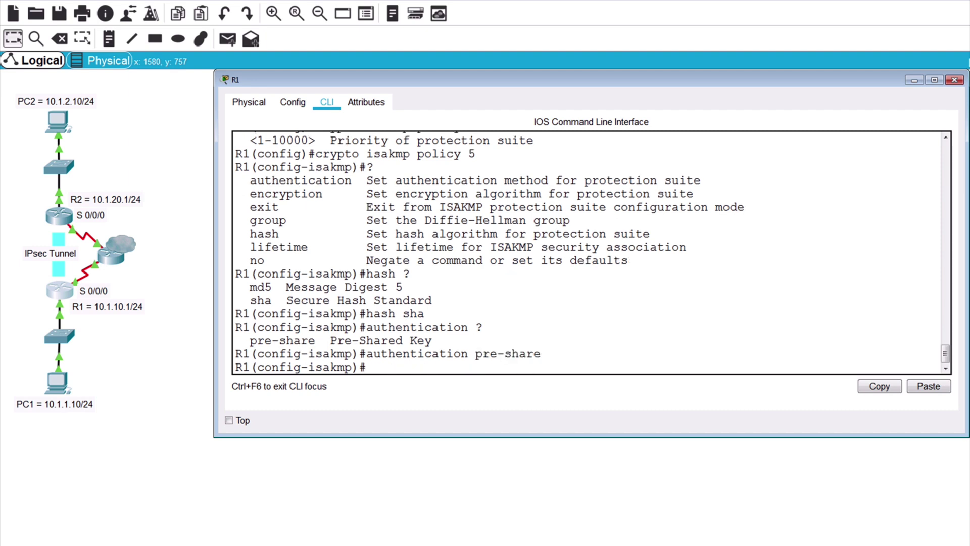
Step: Give ISAKMP policy 5 group 5, lifetime 86400 and aes encryption, then exit to global config
text(group ?)
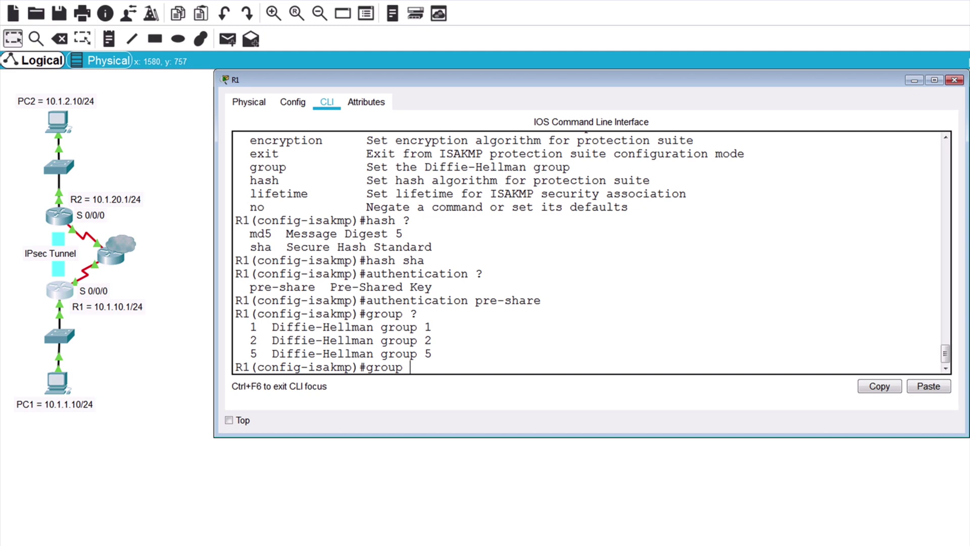
text(5)
key(Return)
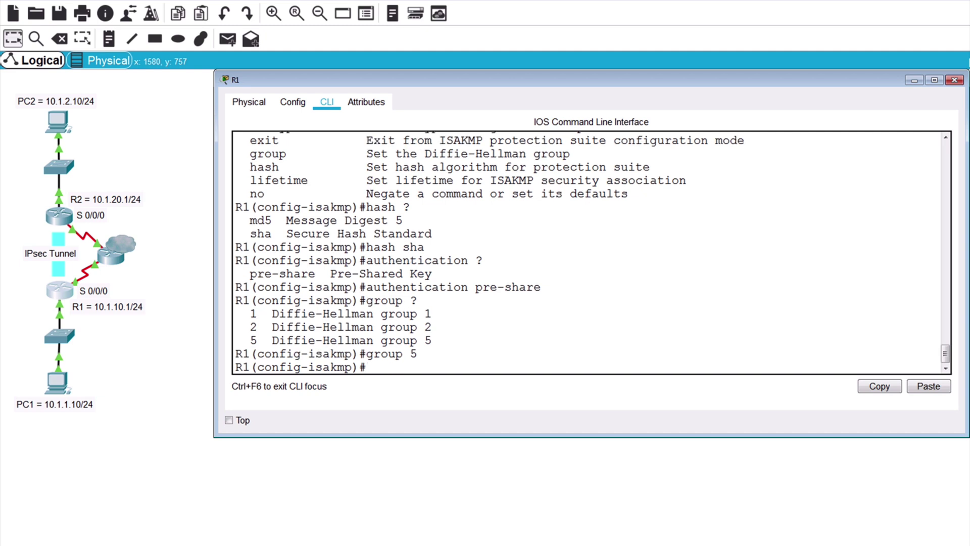
text(lifetime ?)
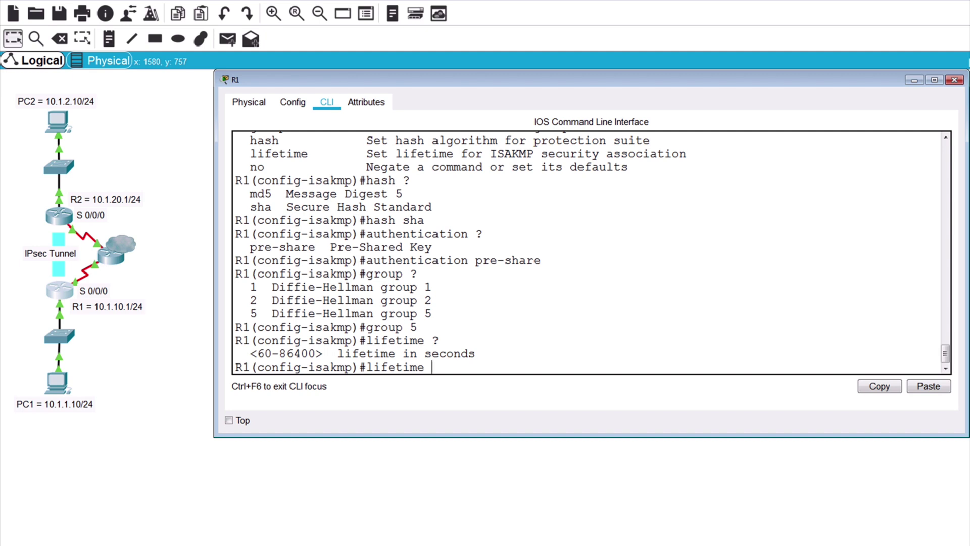
text(86400)
key(Return)
text(e)
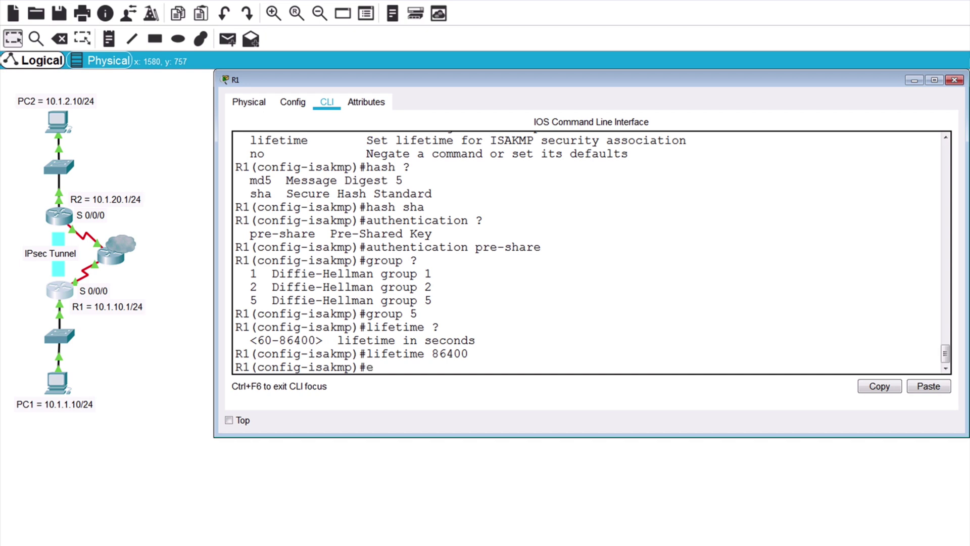
text(ncryption ?)
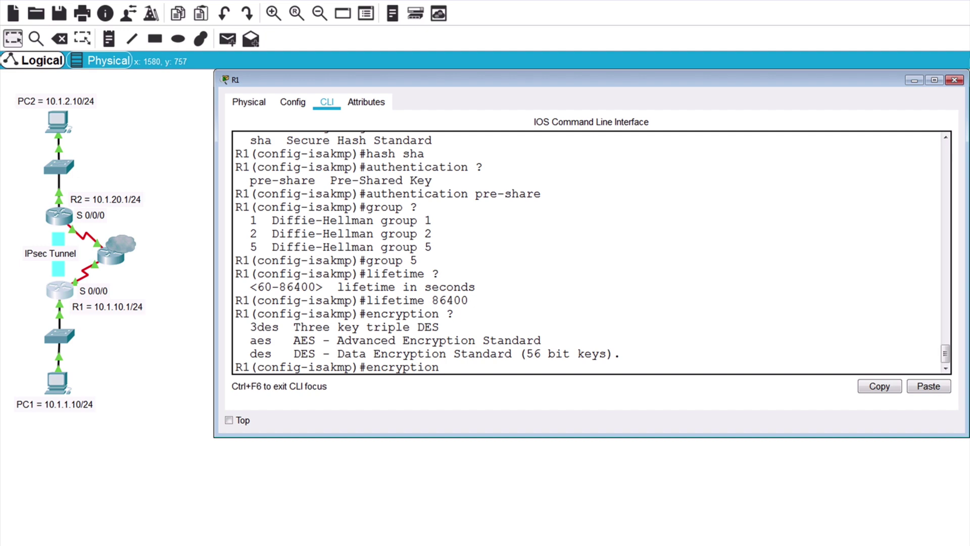
text(aes)
key(Return)
text(e)
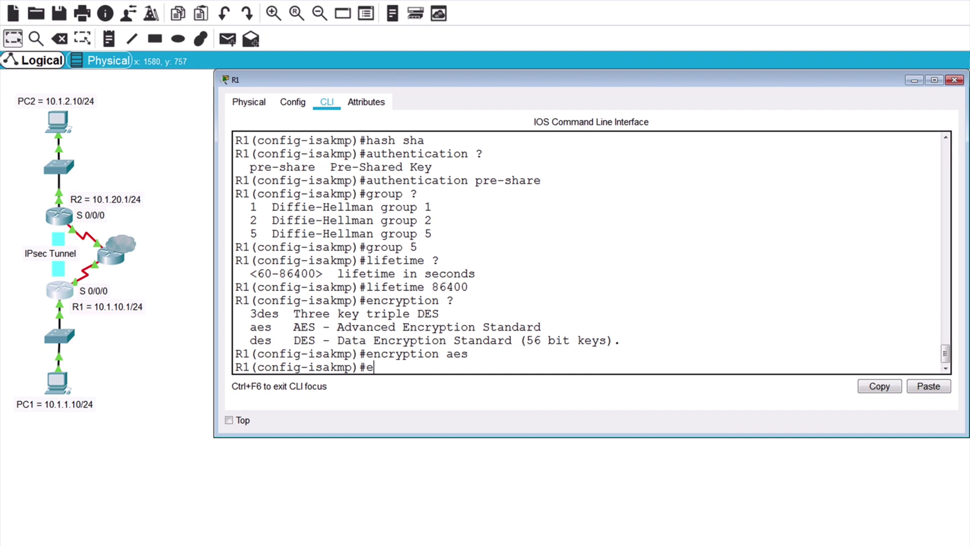
text(xit)
key(Return)
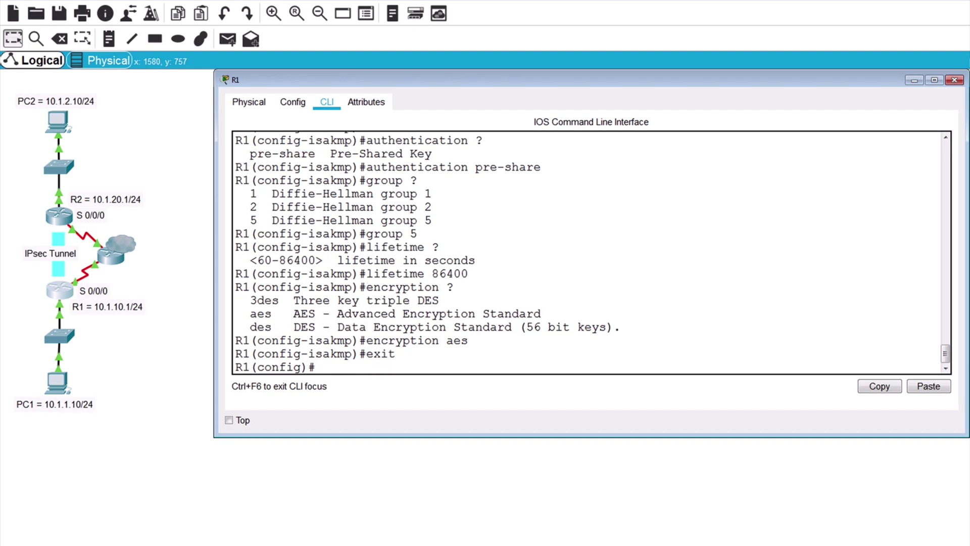
Step: Set R1's ISAKMP pre-shared key for peer 10.1.20.1 and enter the VPN-SET transform-set command
text(crypto isakmp key)
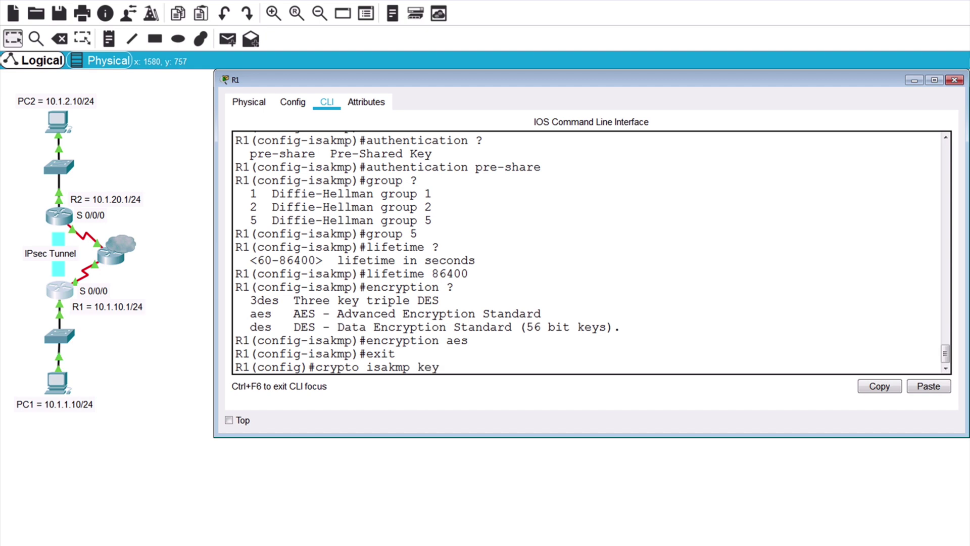
text( cisco123 address)
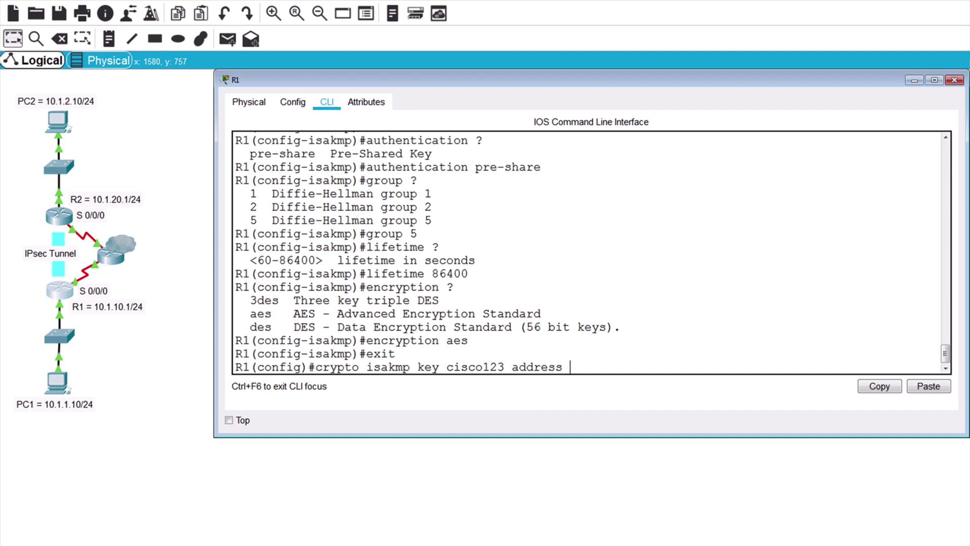
text(10.1.20.1)
key(Return)
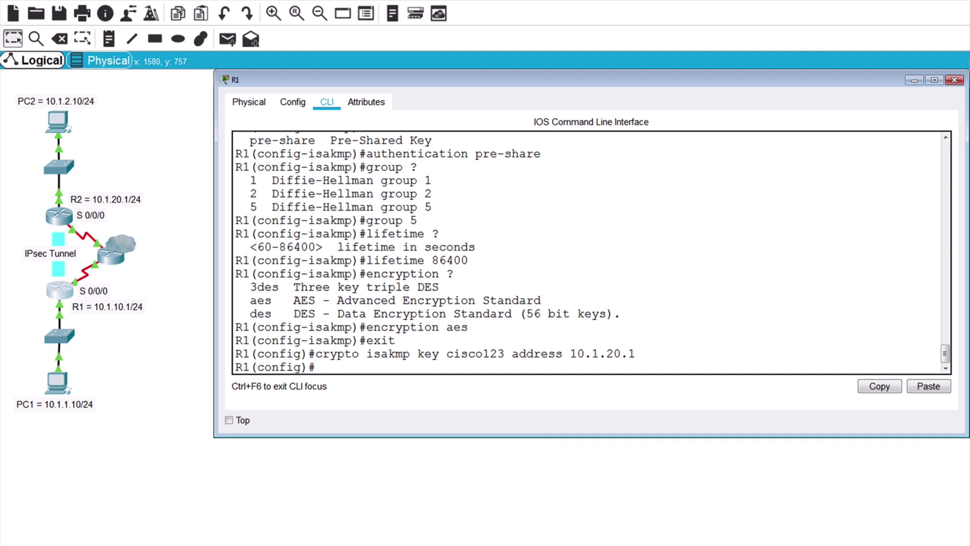
text(crypto ?)
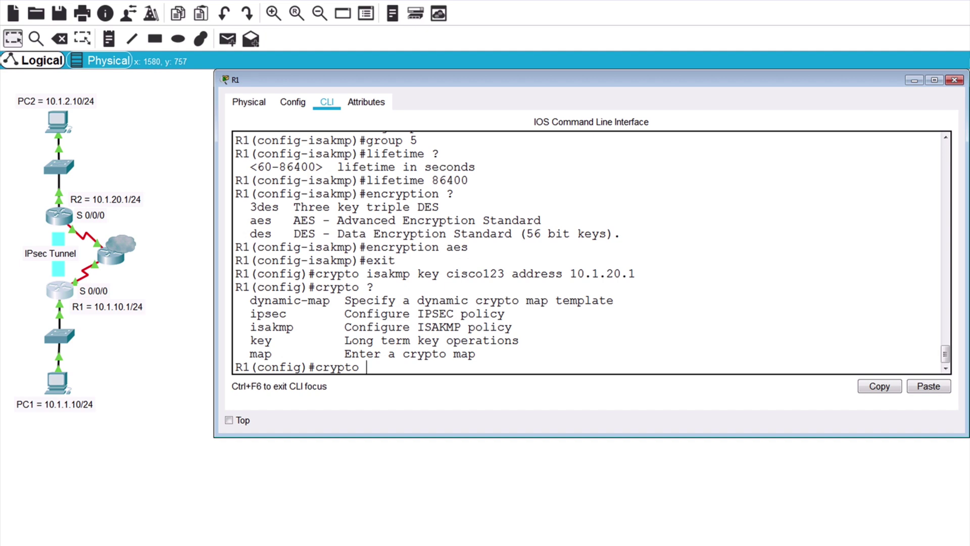
text(ipsec ?)
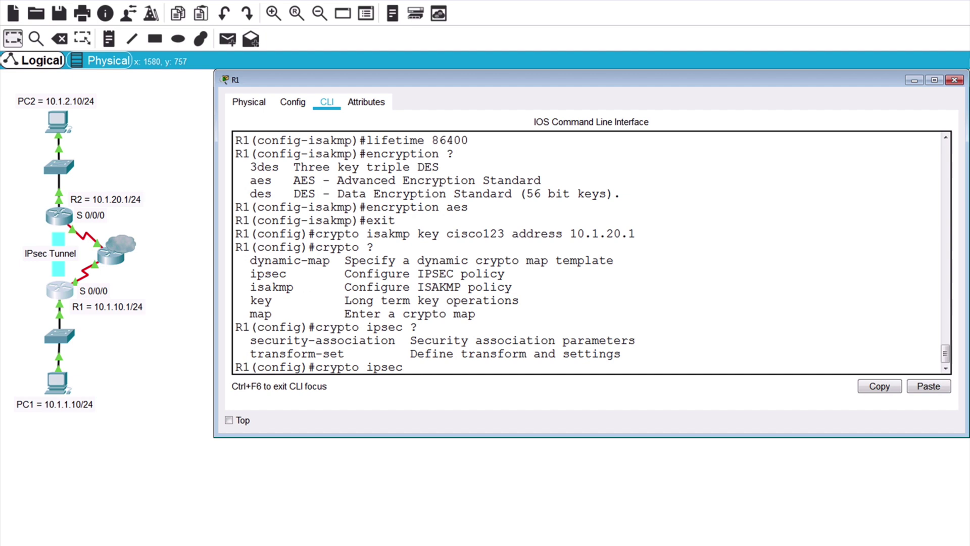
text(transform-set)
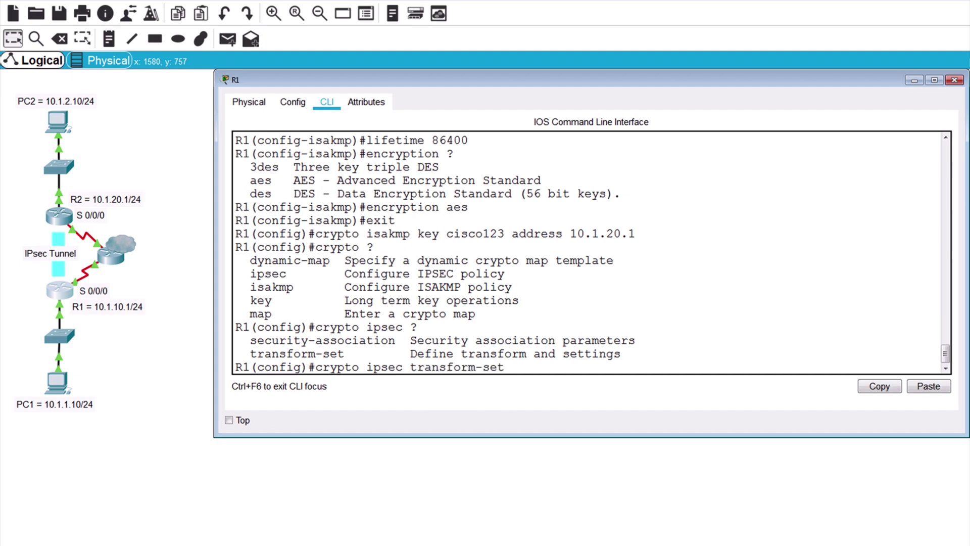
text( ?)
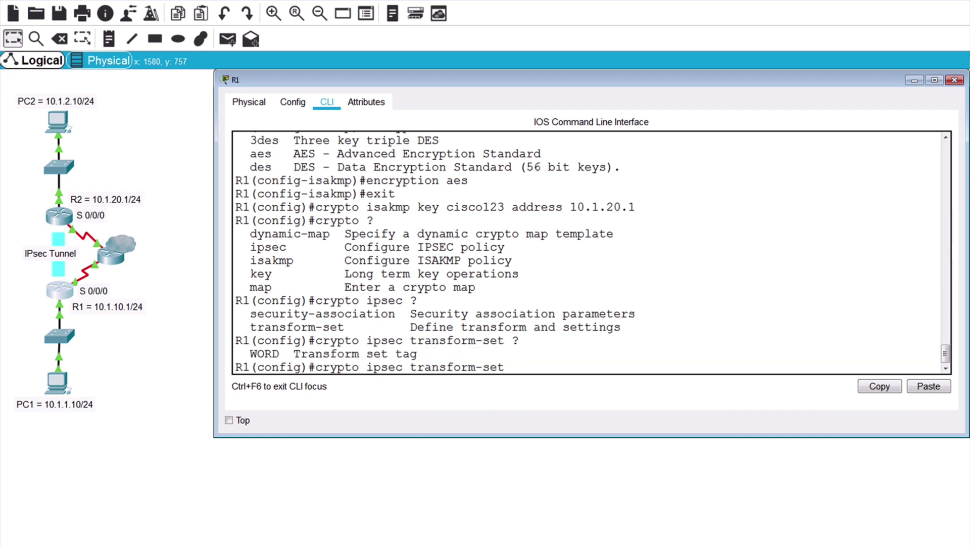
text(VPN-SET ?)
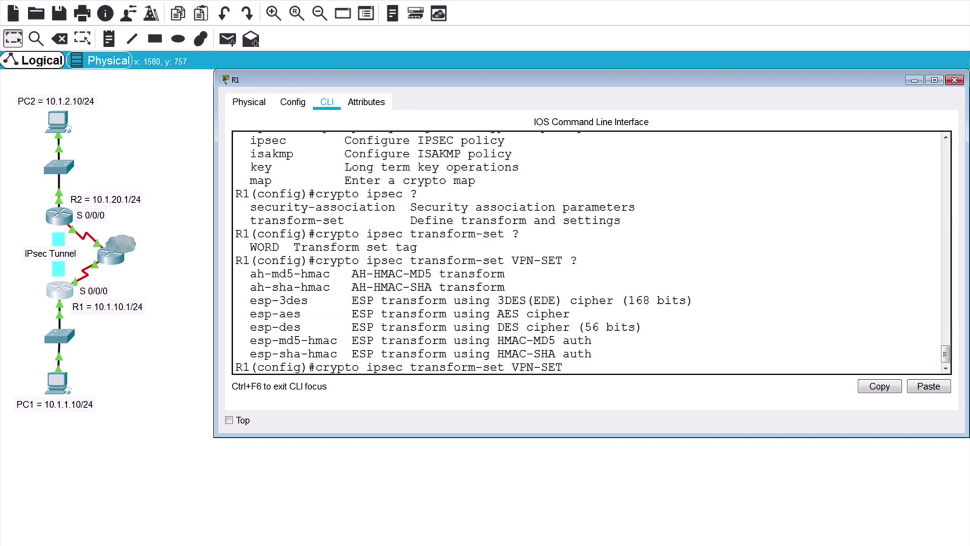
text(esp-)
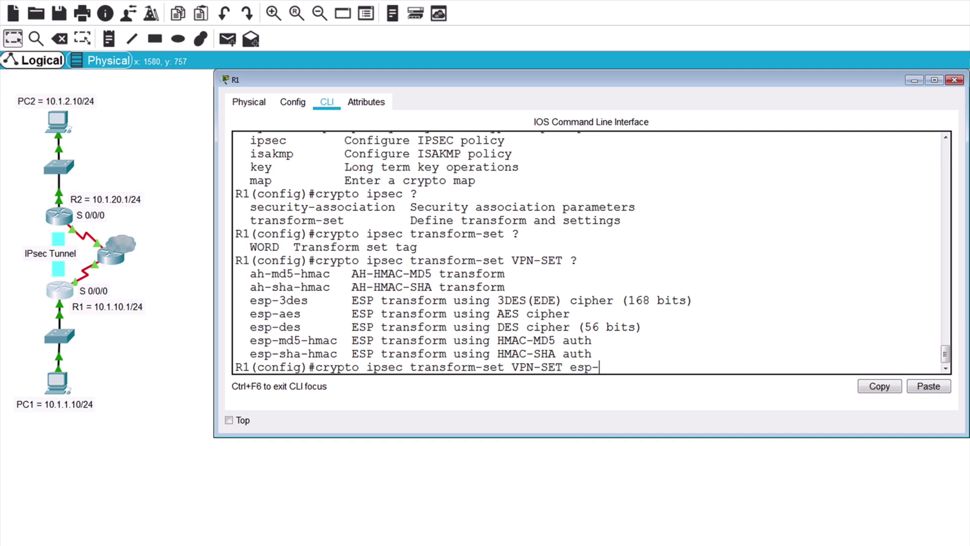
text(aes)
text( ?)
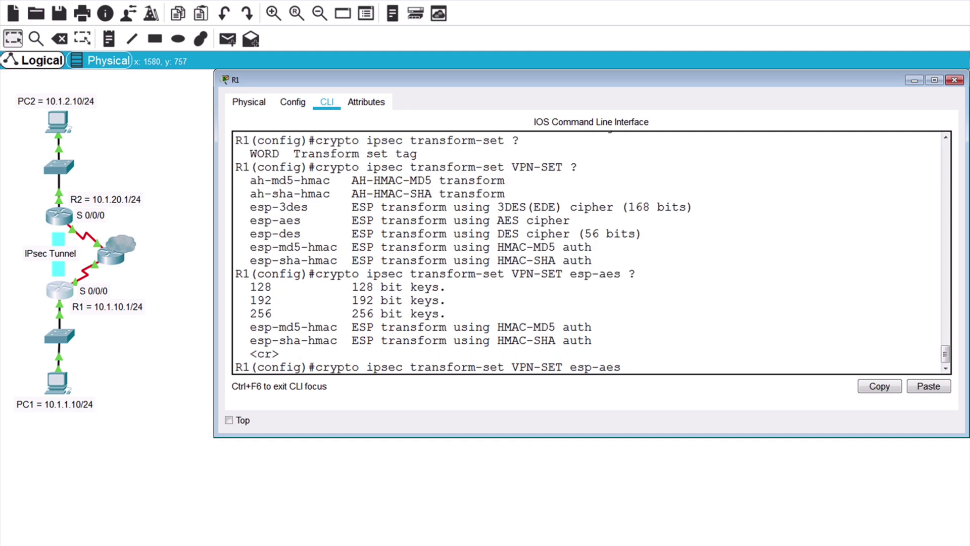
text(256 ?)
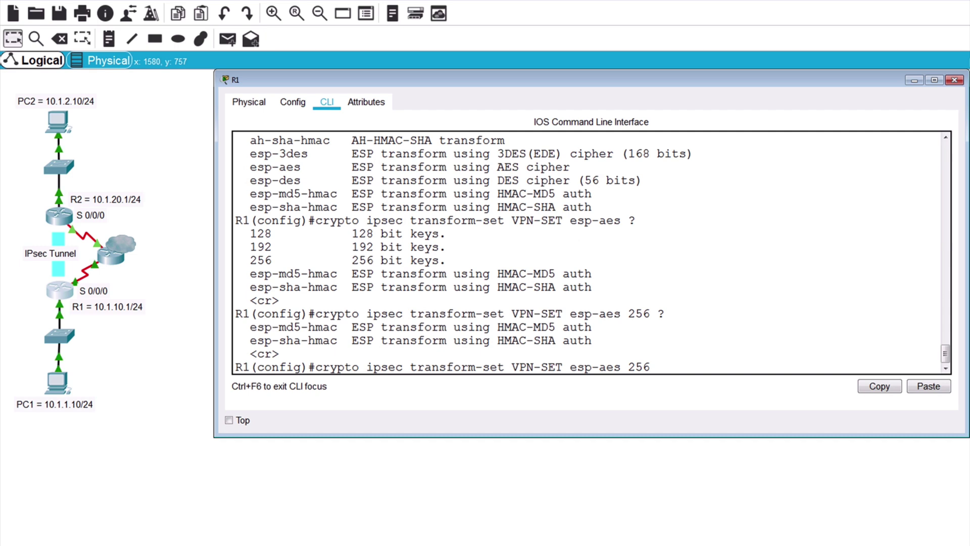
text(esp-sha)
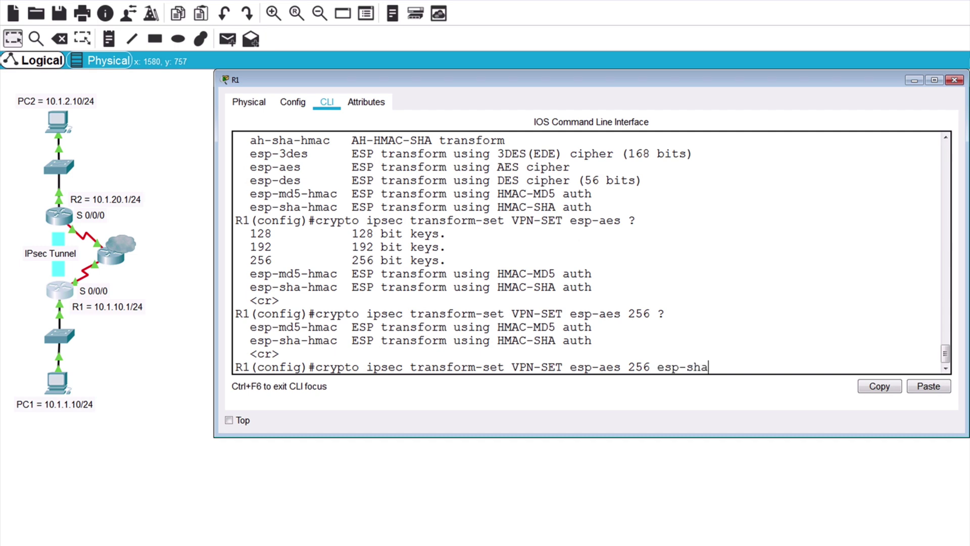
text(-hmac)
Step: Submit transform set VPN-SET with esp-aes 256 and esp-sha-hmac on R1
key(Return)
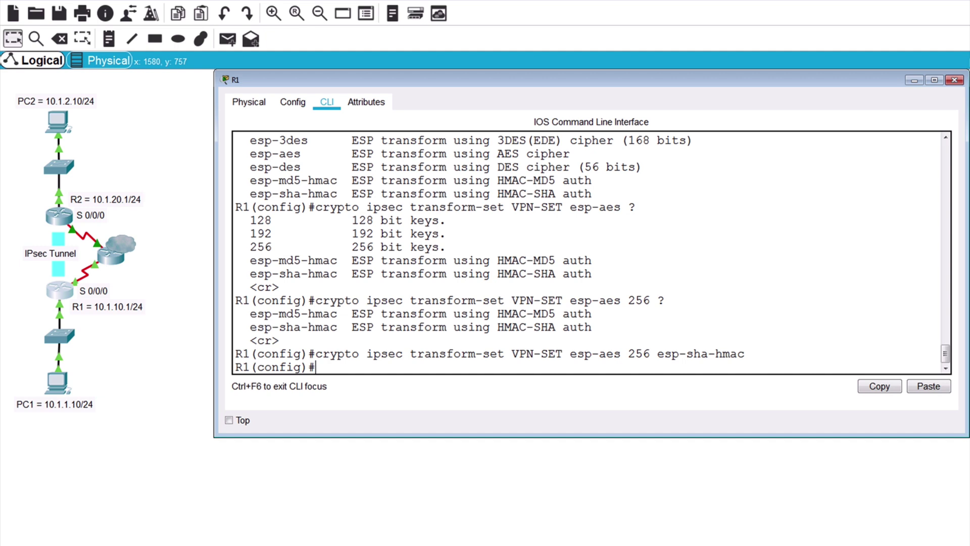
Step: Create crypto map VPN-MAP 10 ipsec-isakmp with peer 10.1.20.1, transform set VPN-SET, matching VPN-TRAFFIC
text(crypto map ?)
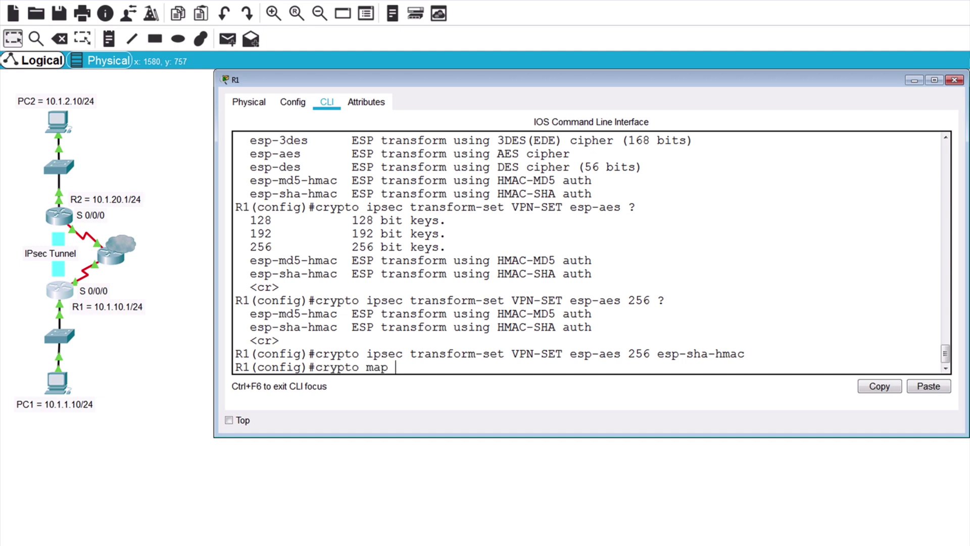
text(VP)
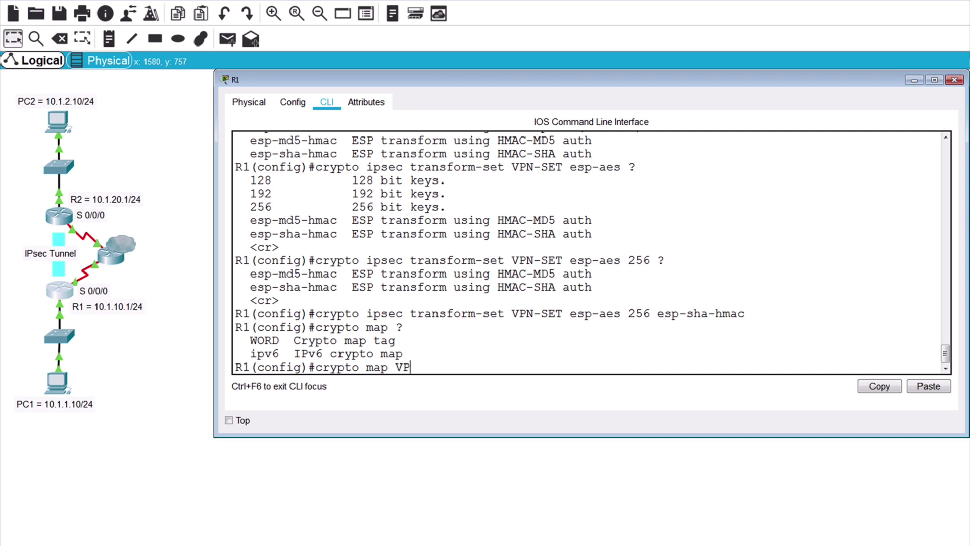
text(N-MAP)
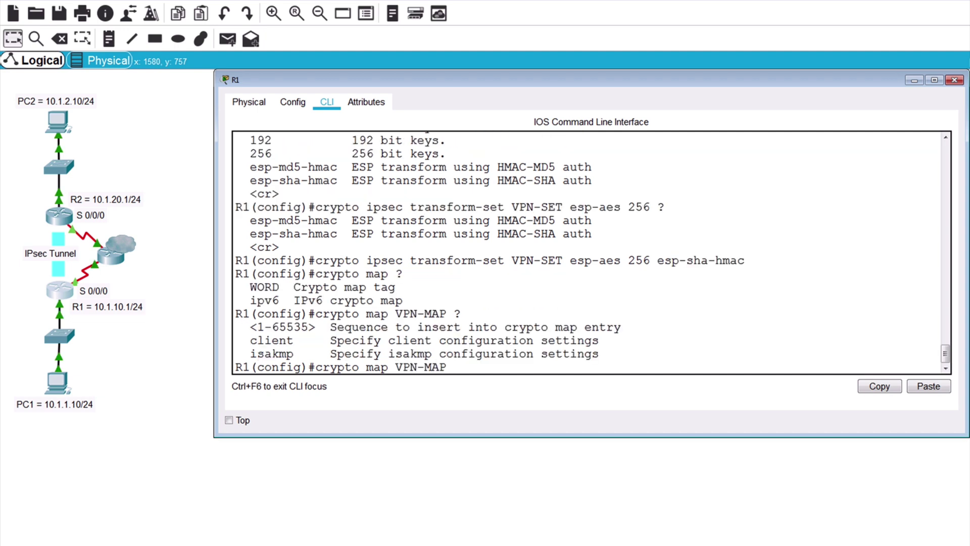
text( ?1)
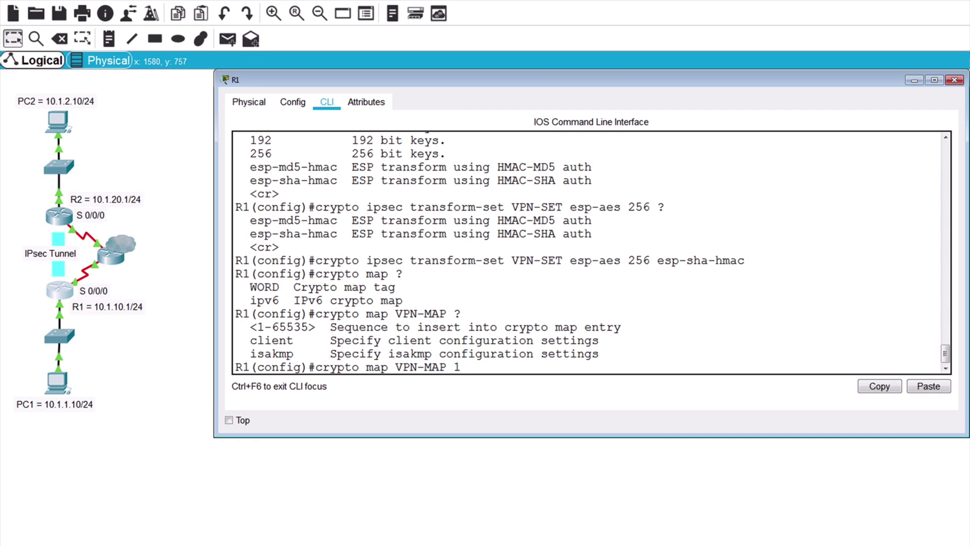
text(0)
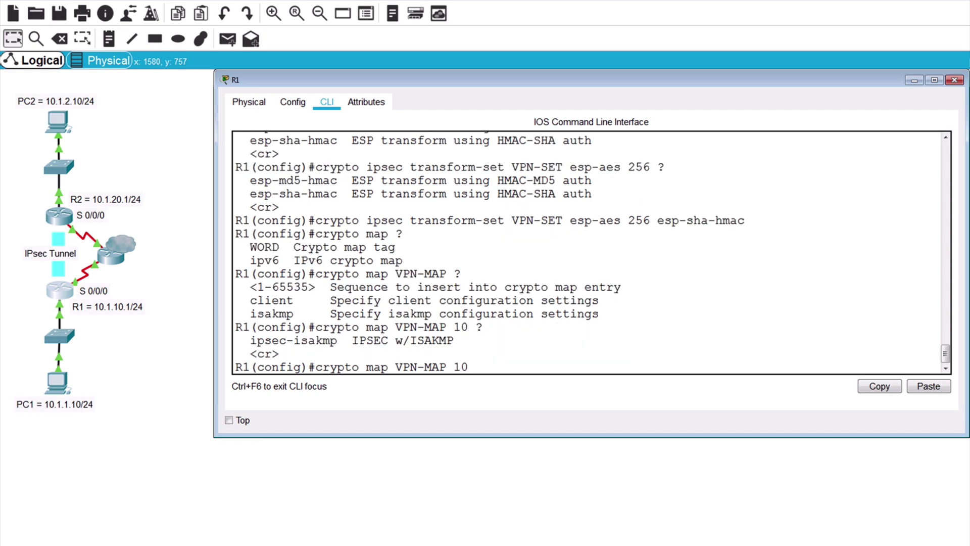
text( ?ipsec-isakmp)
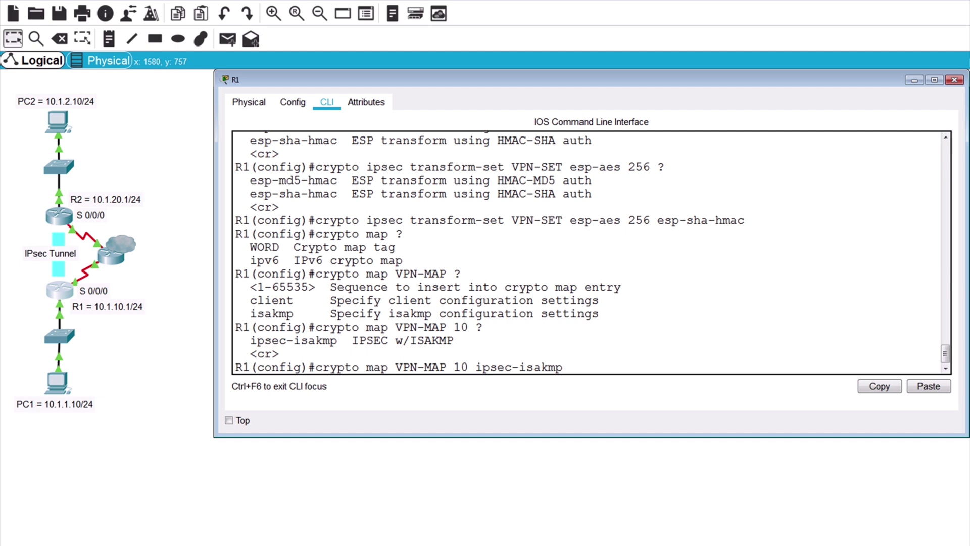
key(Return)
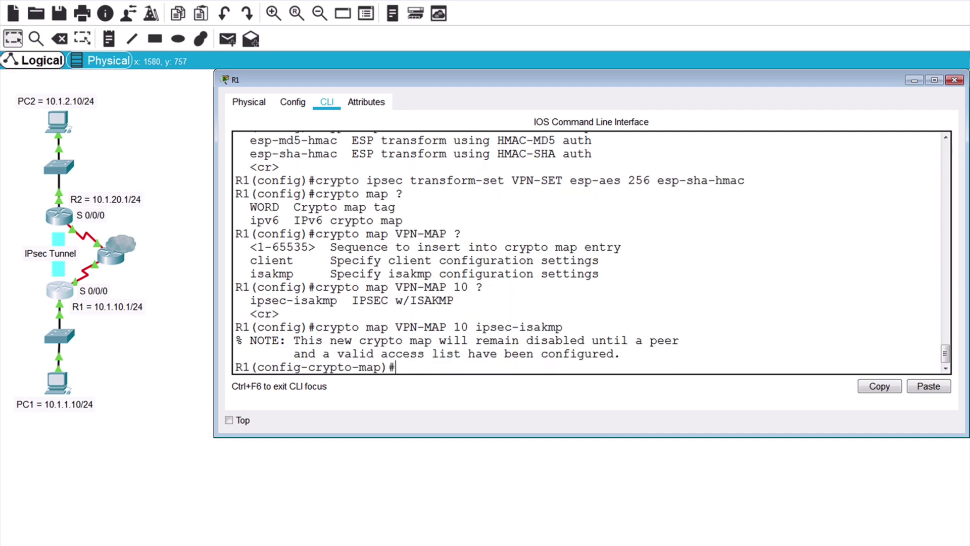
text(set peer)
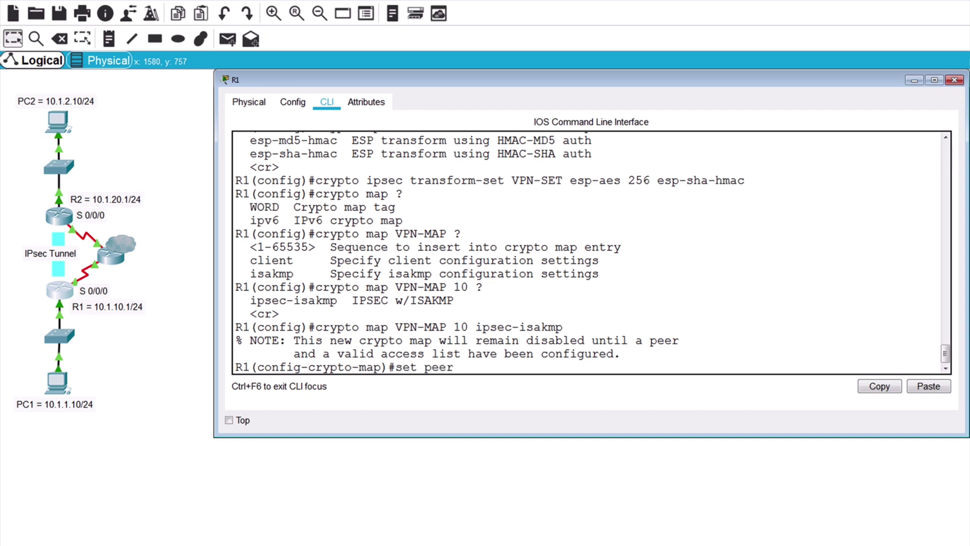
text( 10.1.20.1)
key(Return)
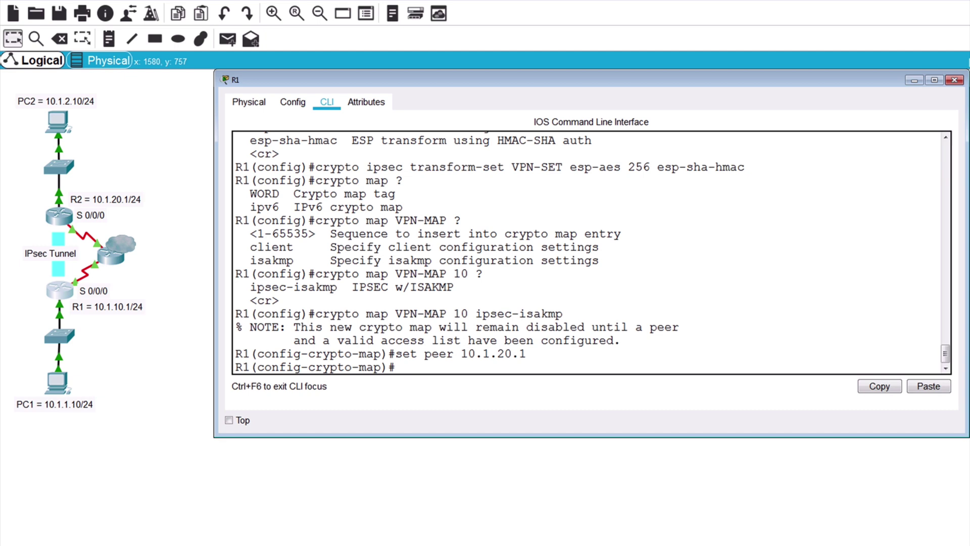
text(set transform-set)
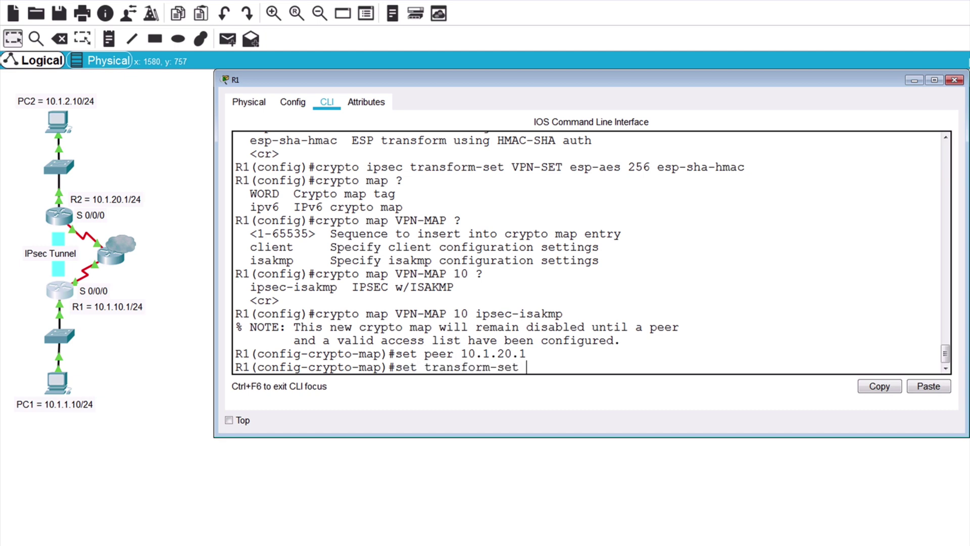
text( VPN-SET)
key(Return)
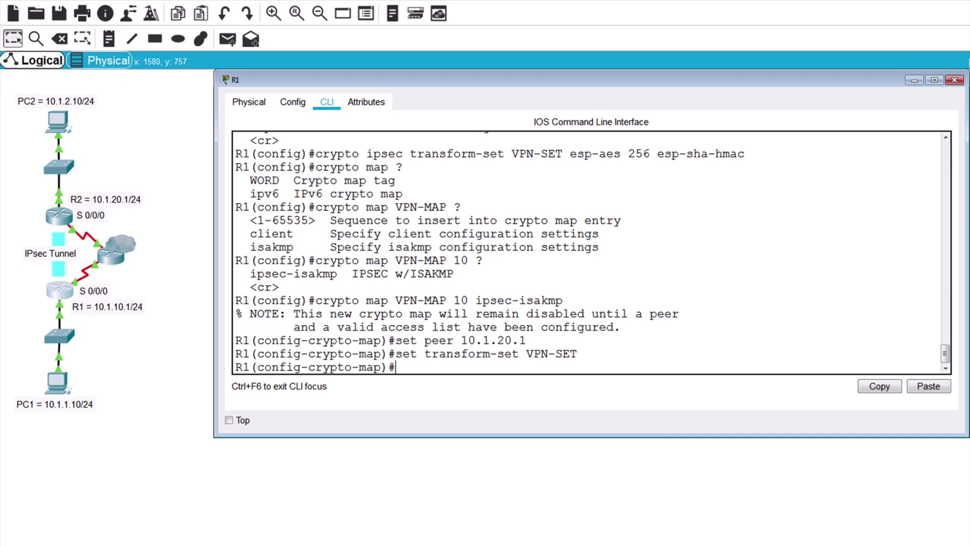
text(match address)
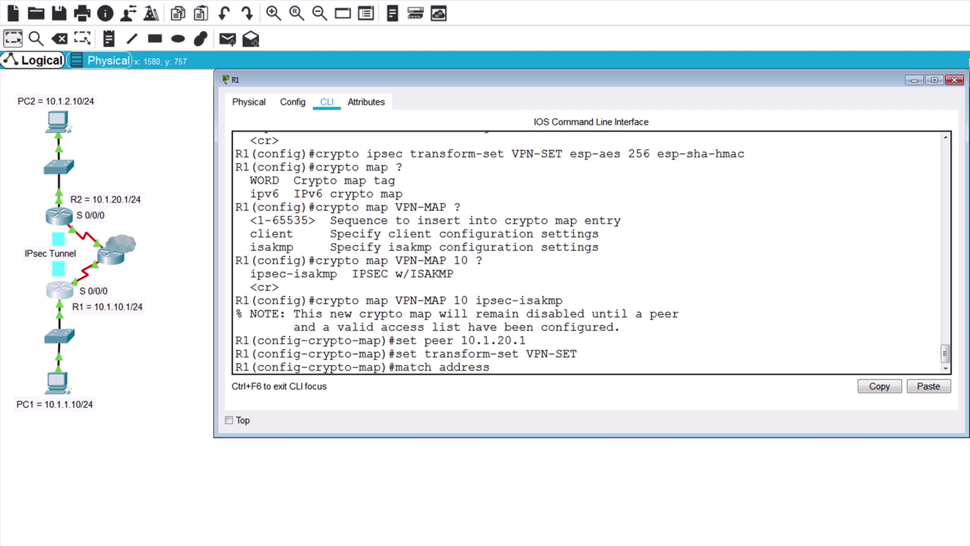
text(VPN-TRAFFIC)
key(Return)
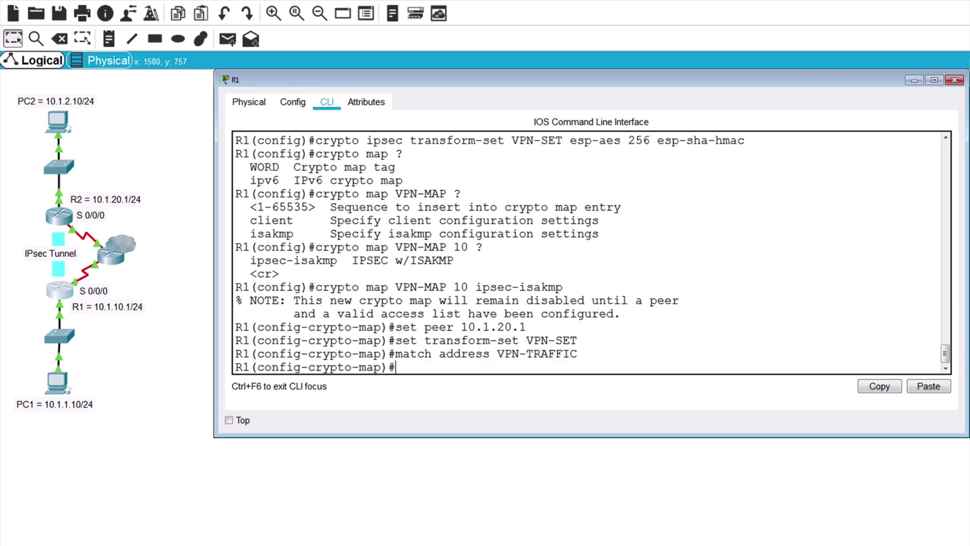
text(exit)
key(Return)
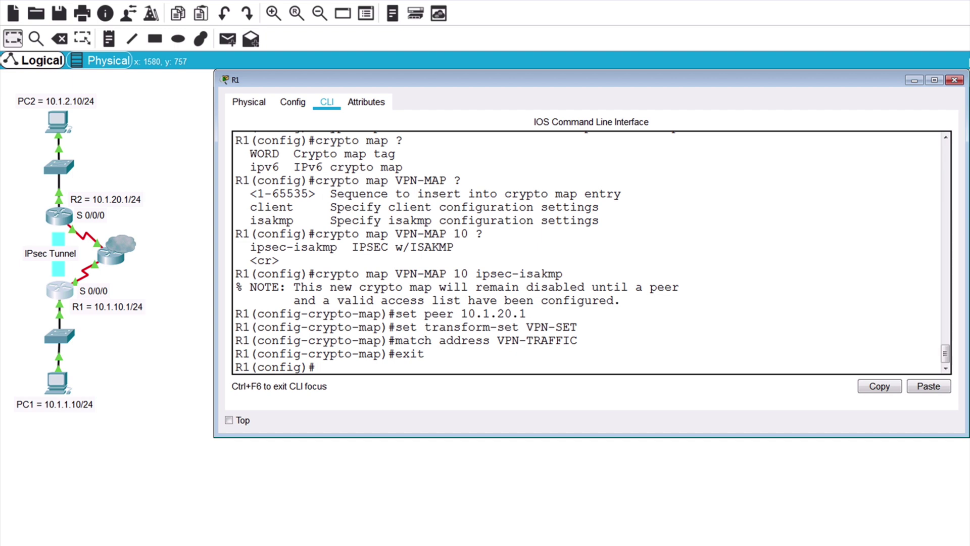
Step: Apply crypto map VPN-MAP to R1's serial 0/0/0 interface
text(int s 0/0/0)
key(Return)
text(crypto)
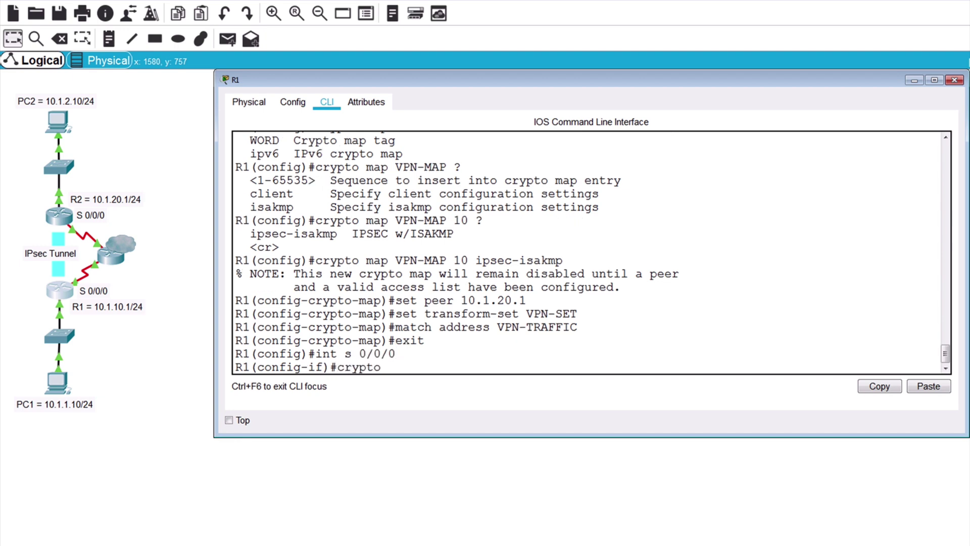
text( map VPN-MAP)
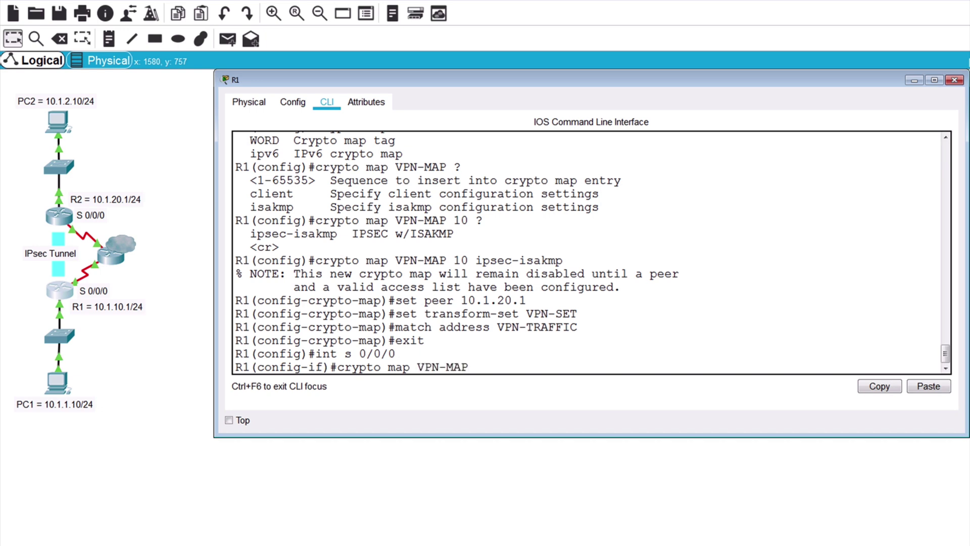
key(Return)
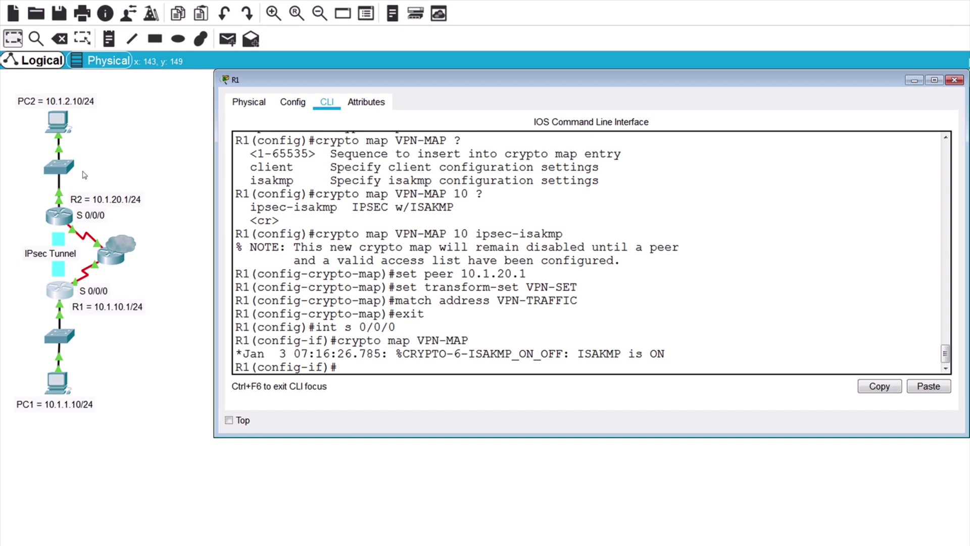
Step: On R2, create extended ACL VPN-TRAFFIC permitting ip 10.1.2.0 0.0.0.255 to 10.1.1.0 0.0.0.255
click(63, 211)
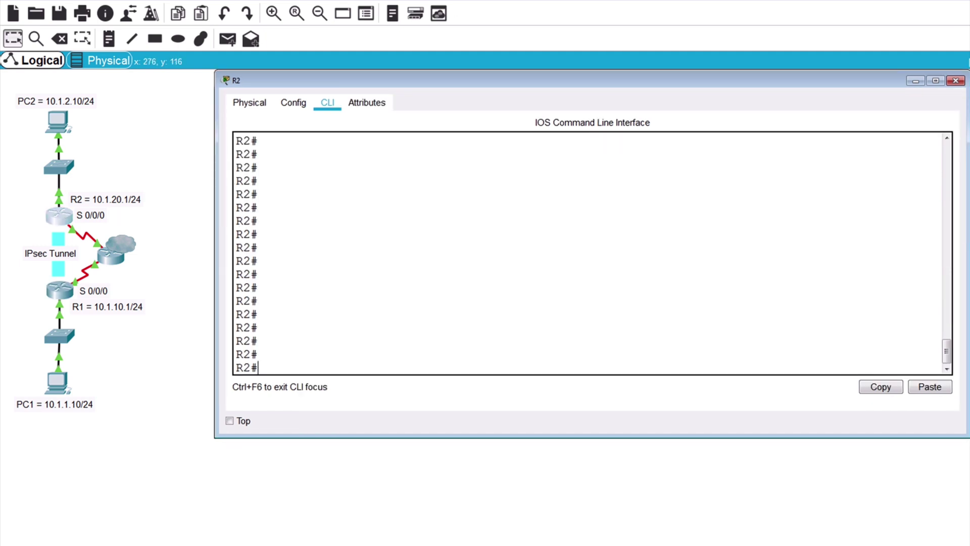
text(conf t)
key(Return)
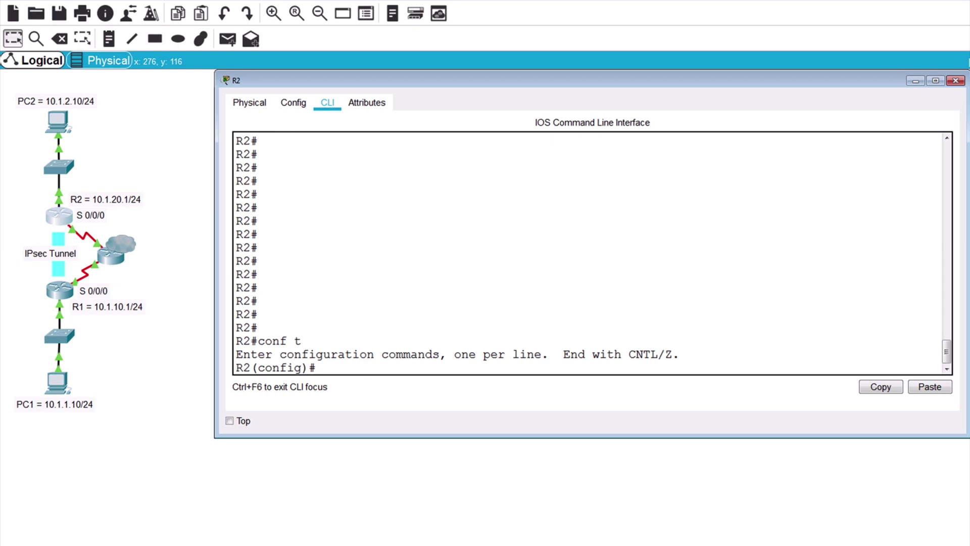
text(ip access-list e)
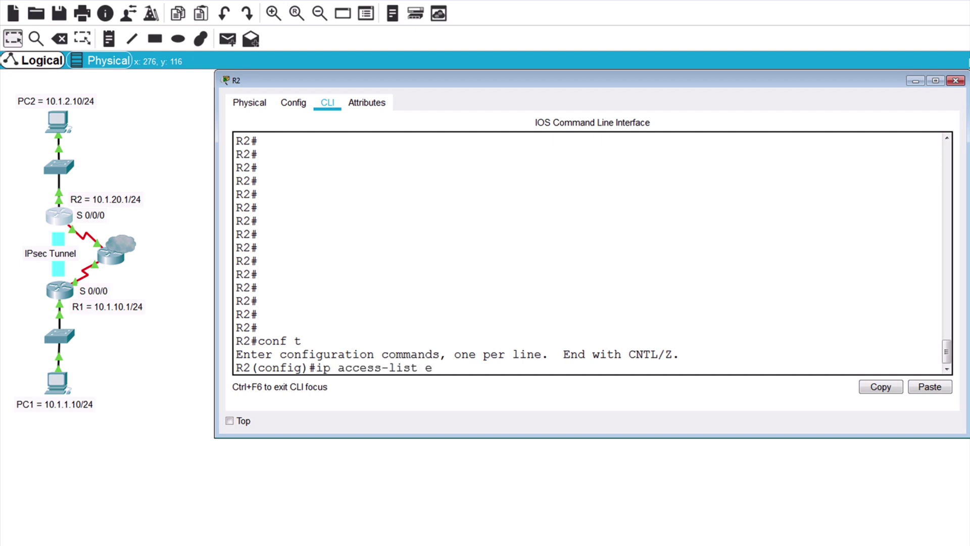
text(xtended VPN-TRAFFIC)
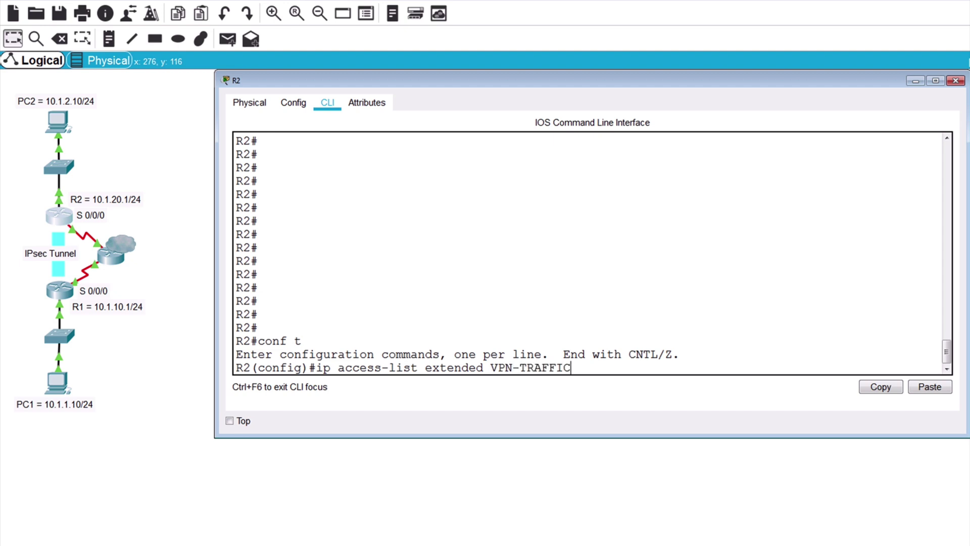
key(Return)
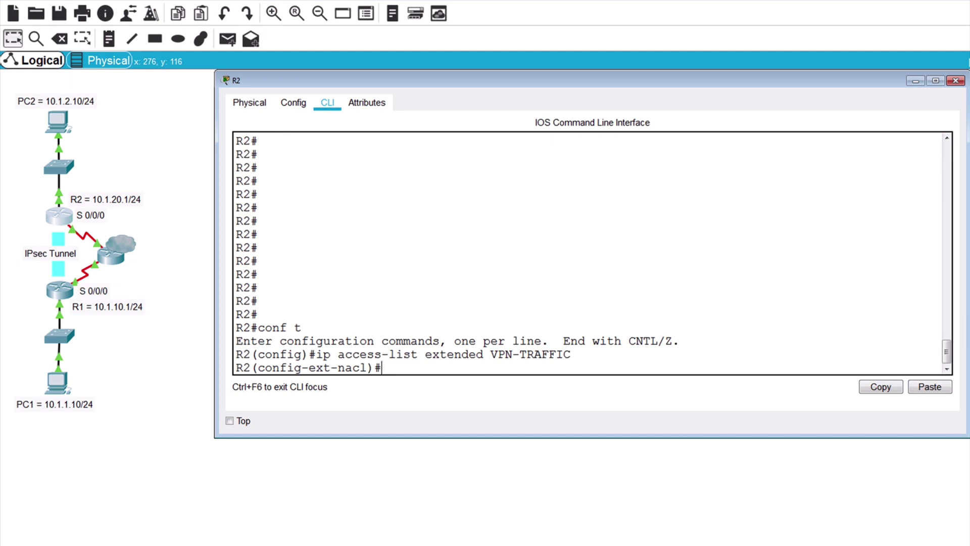
text(permit ip 10.1.2)
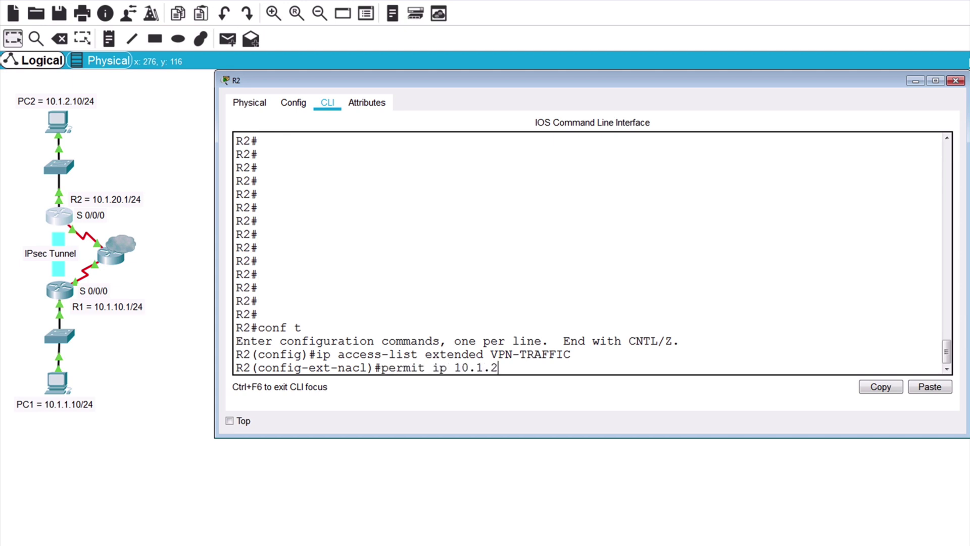
text(.0 0.0.0.255 10.1.1.0 0.0)
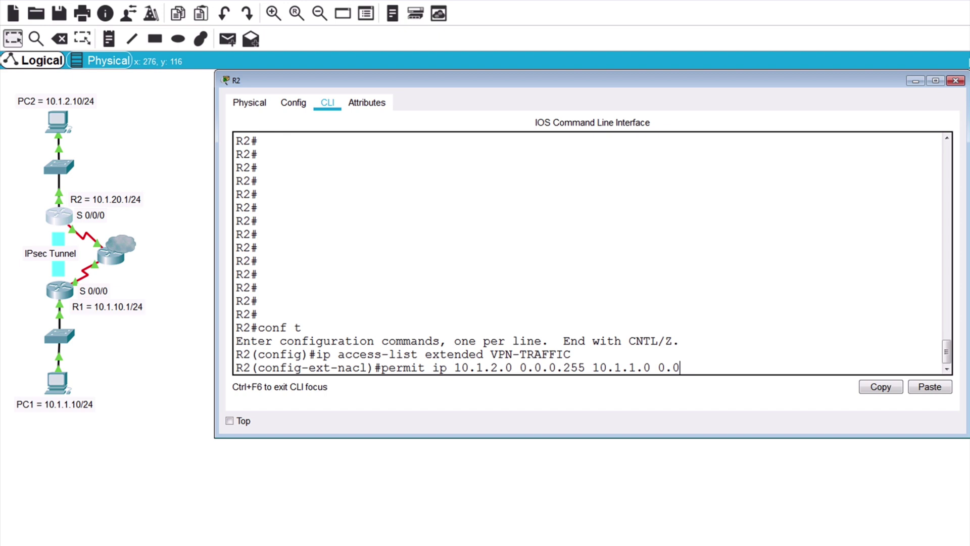
text(.0.255)
key(Return)
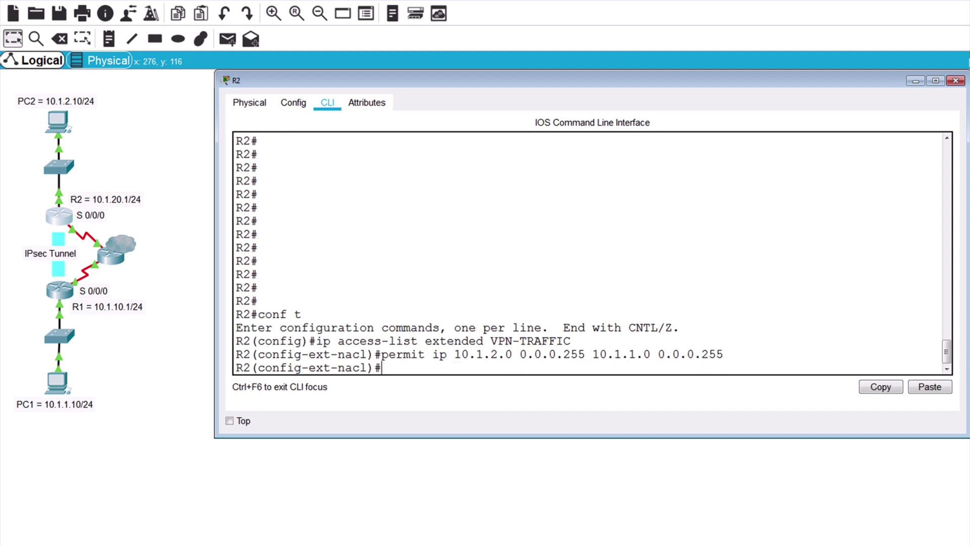
text(exit)
key(Return)
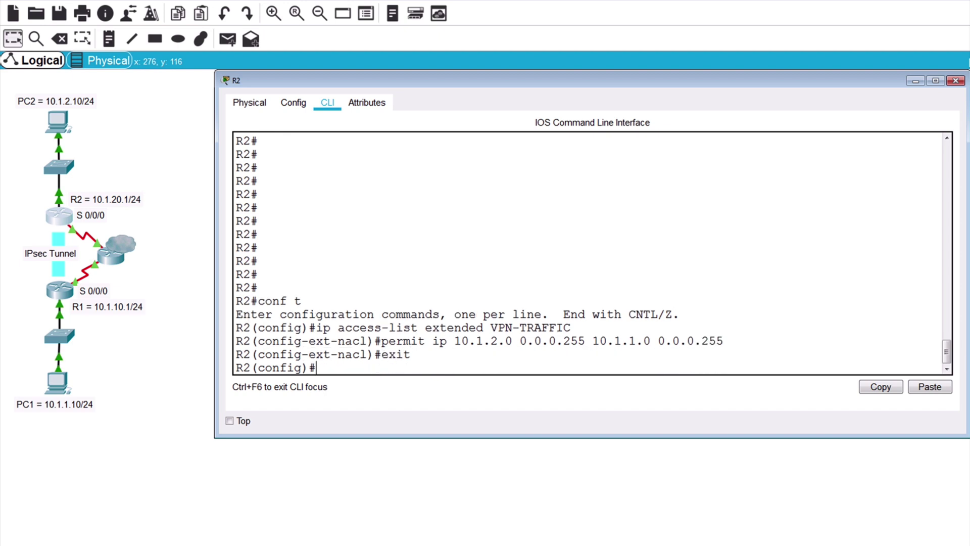
Step: Create ISAKMP policy 5 on R2 with hash sha and pre-share authentication
text(crypto isakmp)
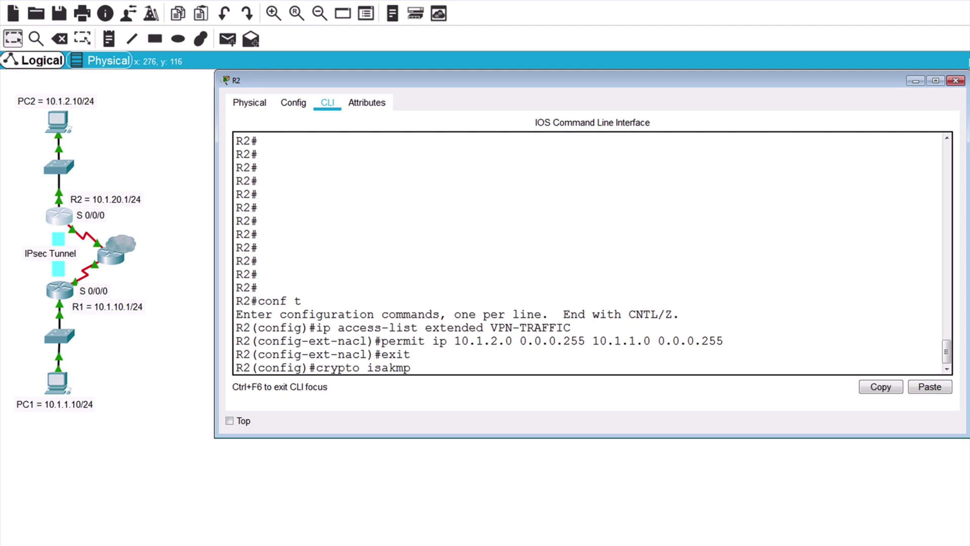
text( policy 5)
key(Return)
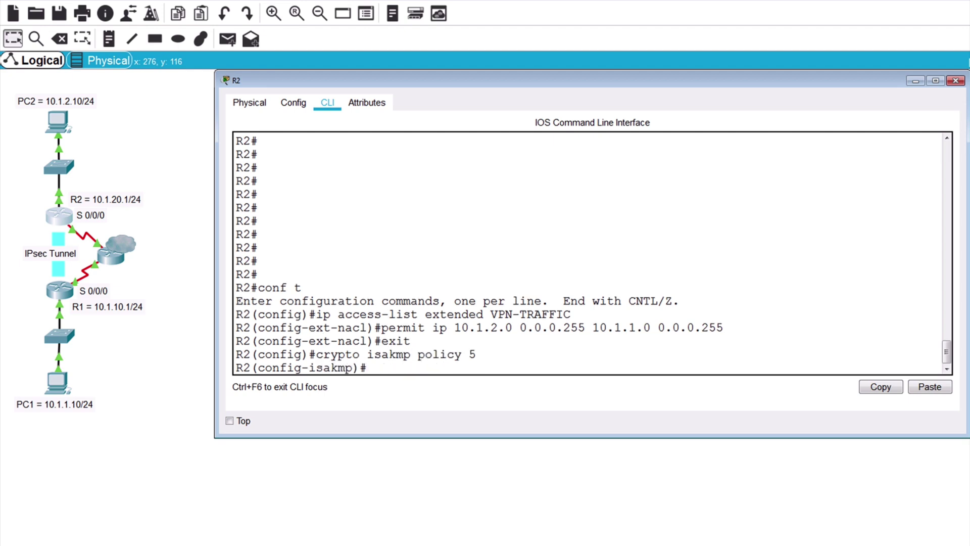
text(hash sha)
key(Return)
text(au)
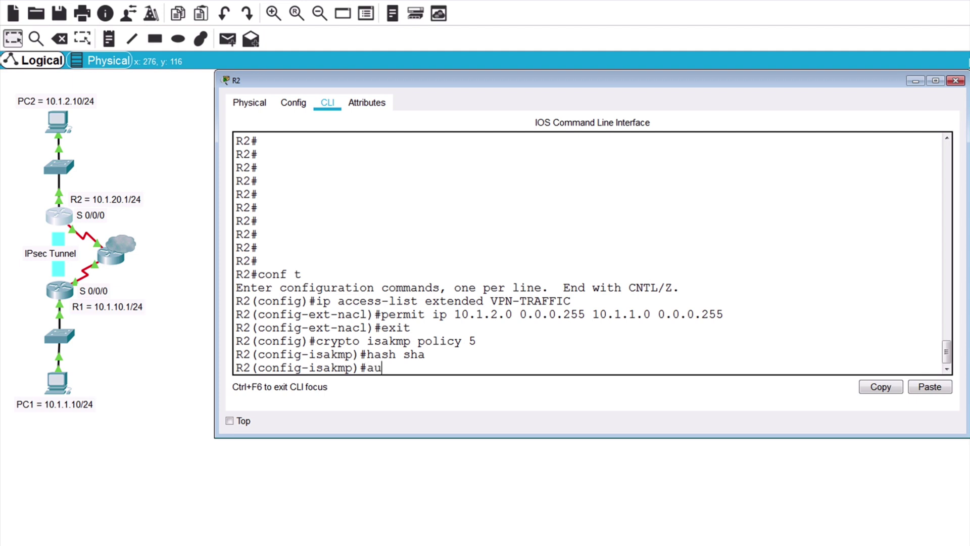
text(thentication pre-)
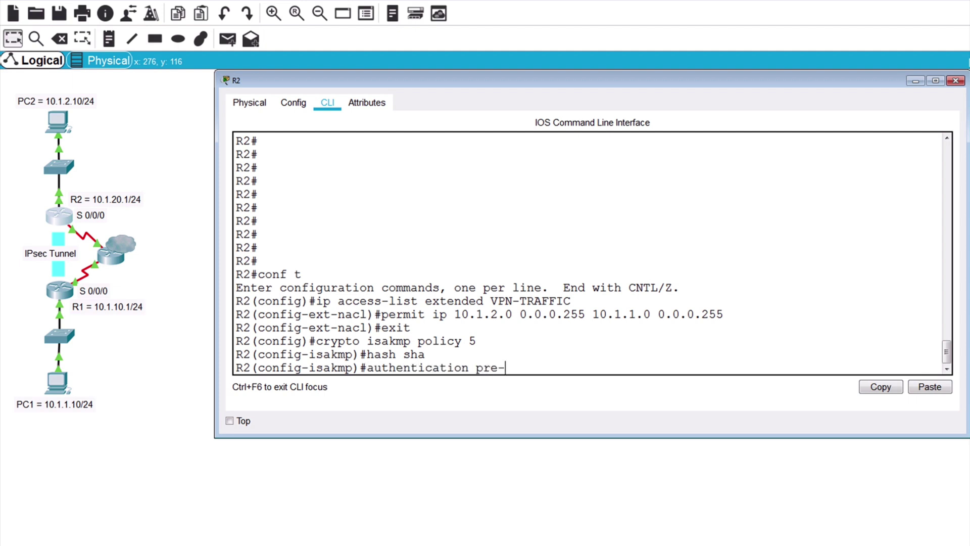
text(share)
key(Return)
Step: Add group 5, lifetime 86400 and aes encryption, then enter the pre-shared key for peer 10.1.10.1
text(roup 5)
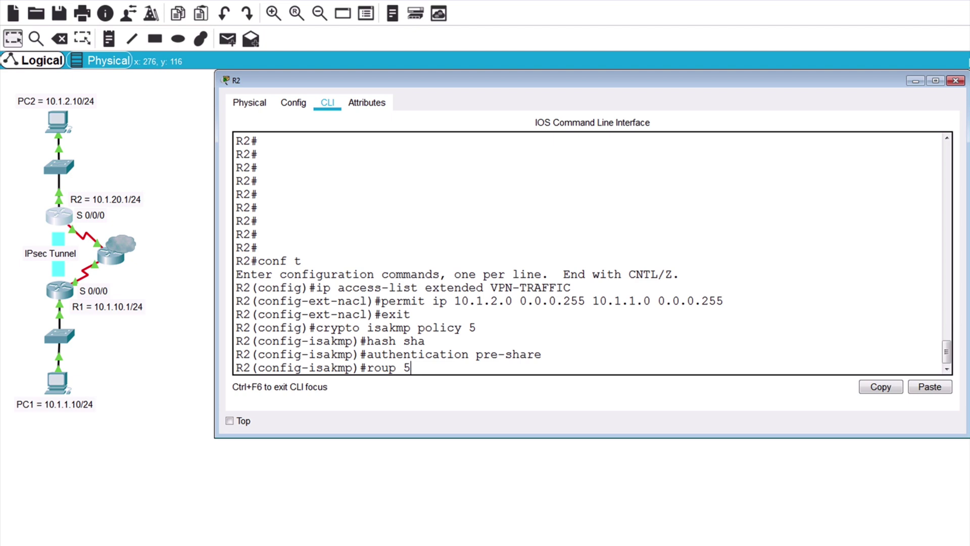
key(Return)
text(group 5)
key(Return)
text(life)
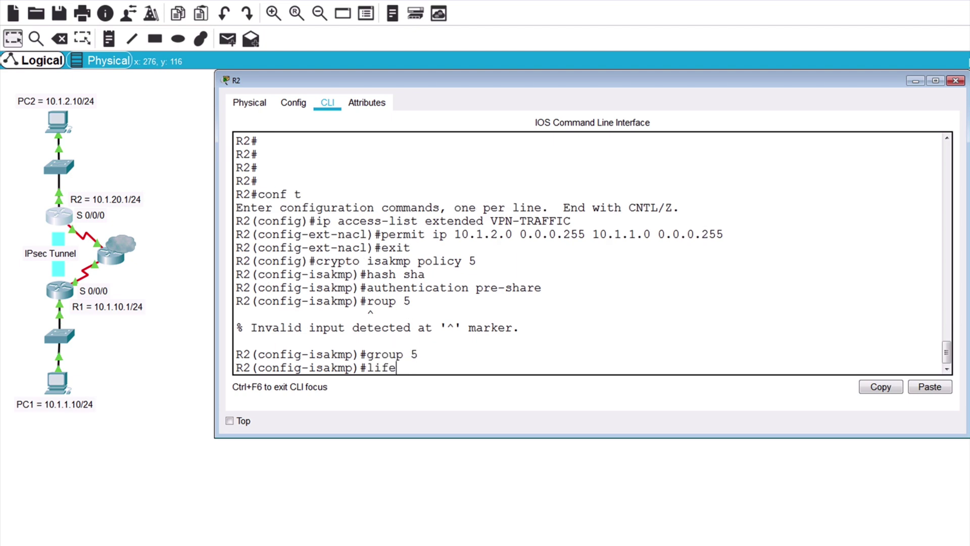
text(time 86400)
key(Return)
text(encryption a)
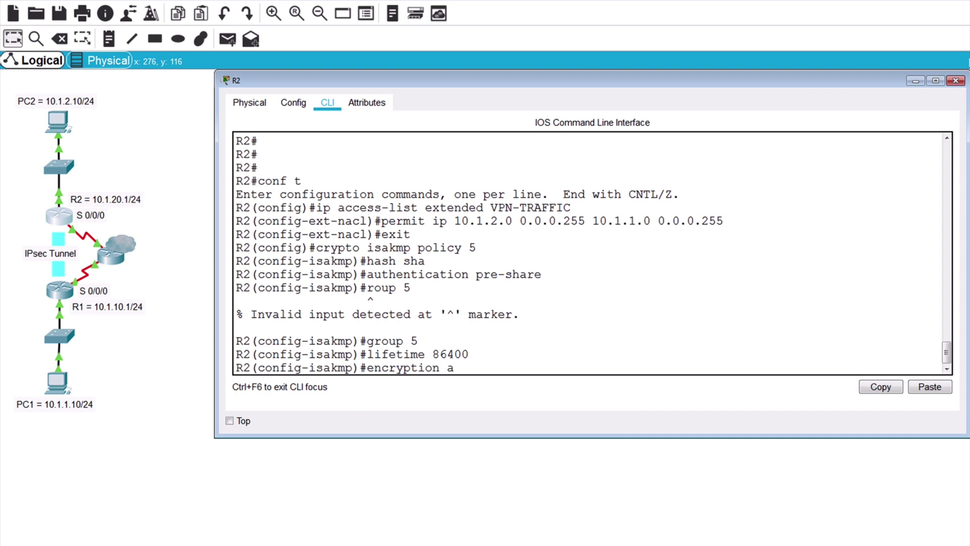
text(es)
key(Return)
text(exit)
key(Return)
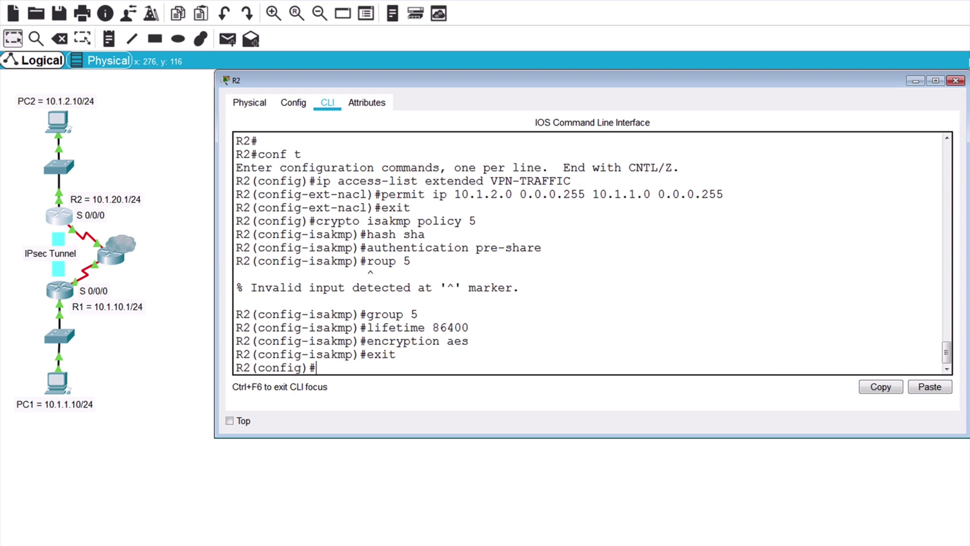
text(crypto isakmp key cisco1)
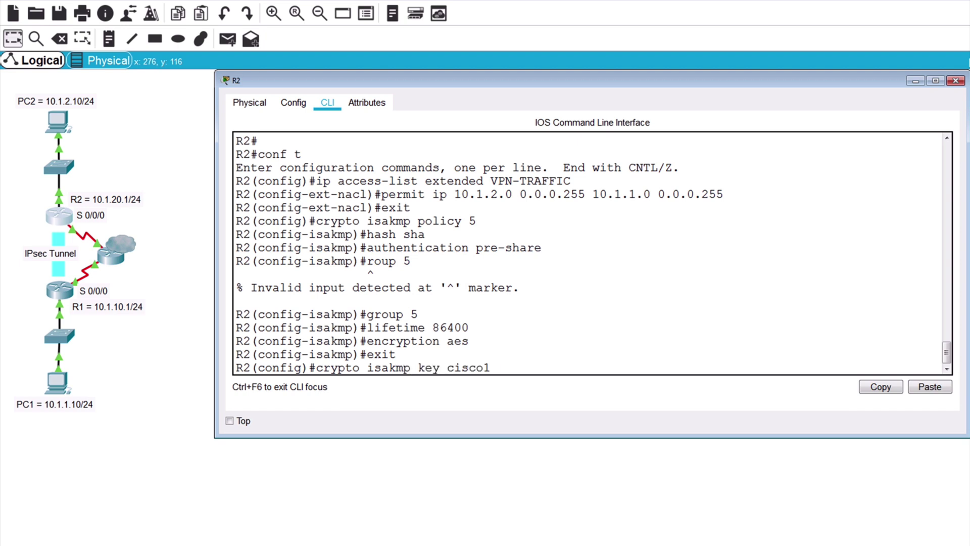
text(23 address 10.1.10.1)
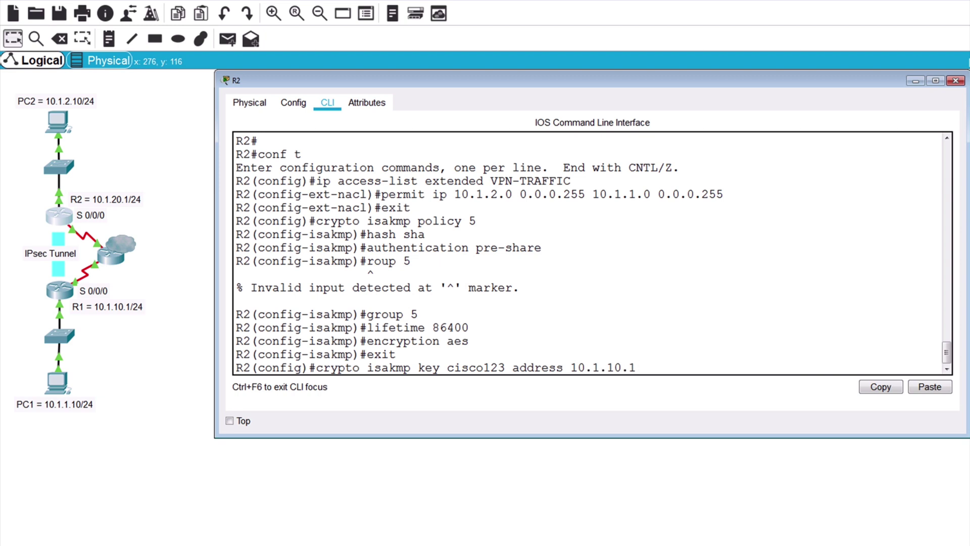
Step: Store R2's pre-shared key for 10.1.10.1 and create transform set VPN-SET (esp-aes 256, esp-sha-hmac)
key(Return)
text(crypto)
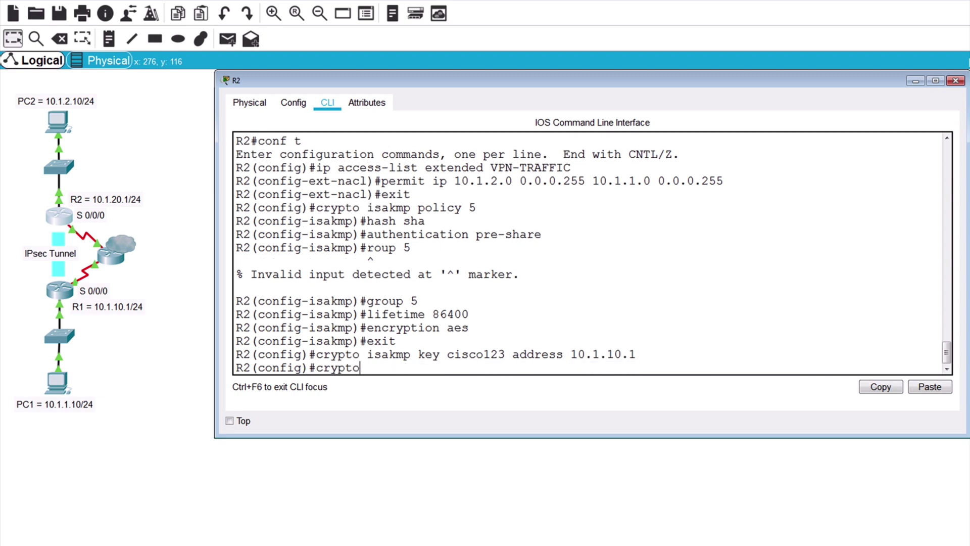
text( ipsec transform)
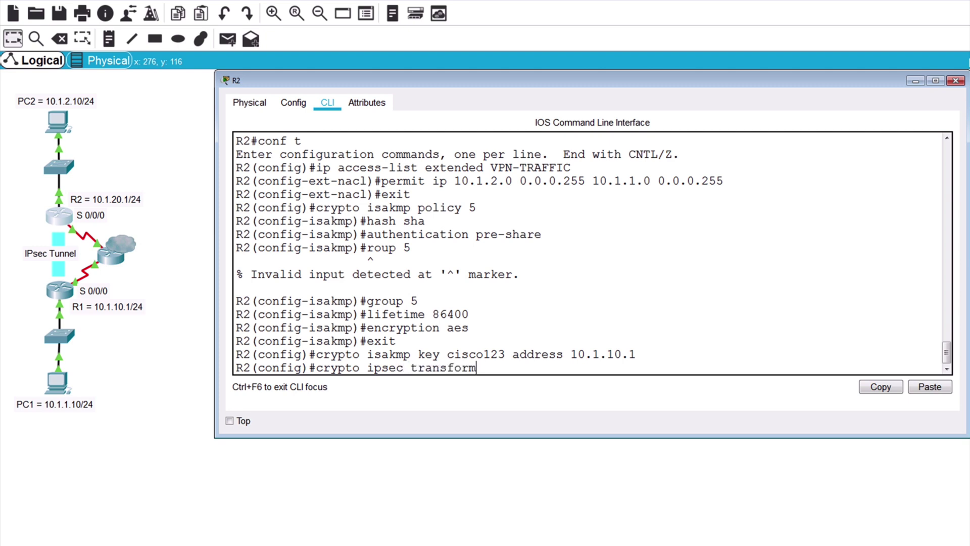
text(-set VPN-SET)
key(Return)
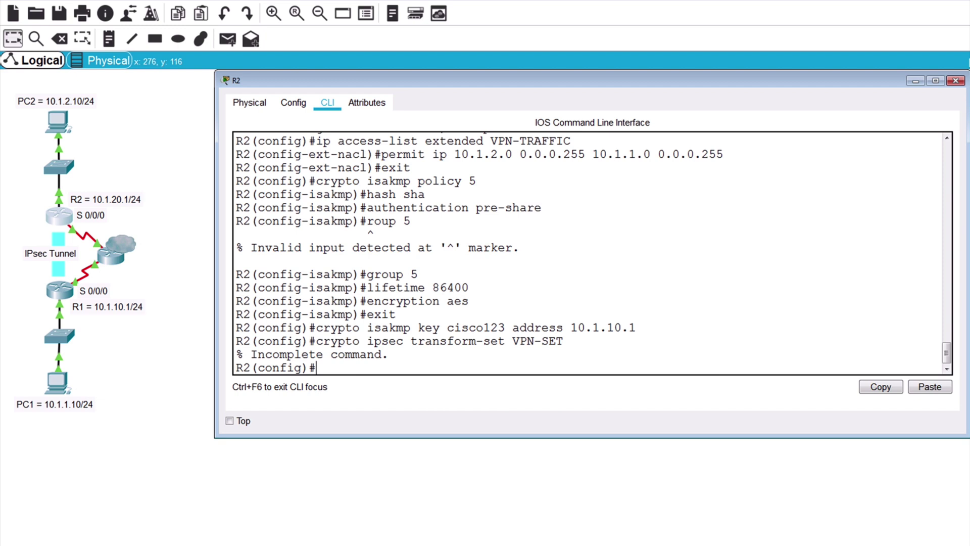
key(Up)
text(esp-)
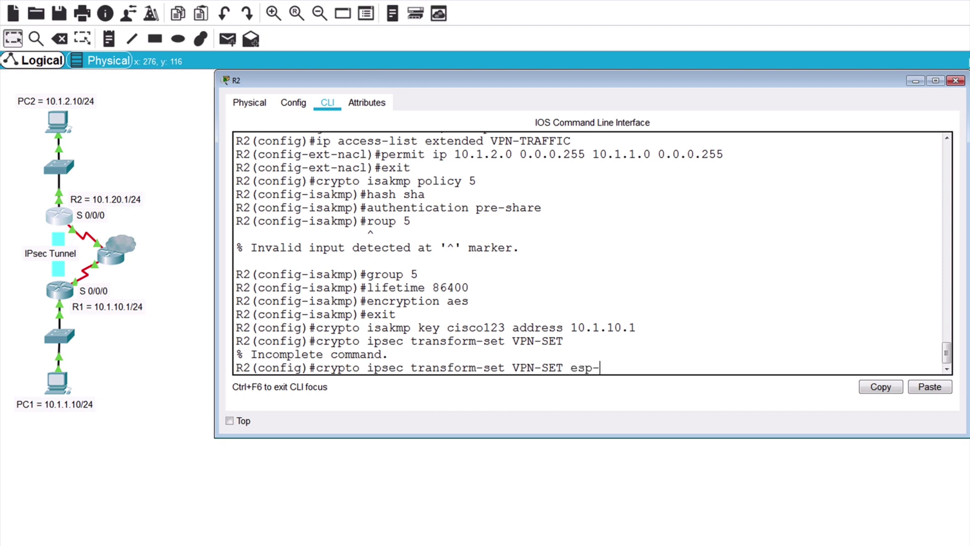
text(aes 256 esp-sha-hmac)
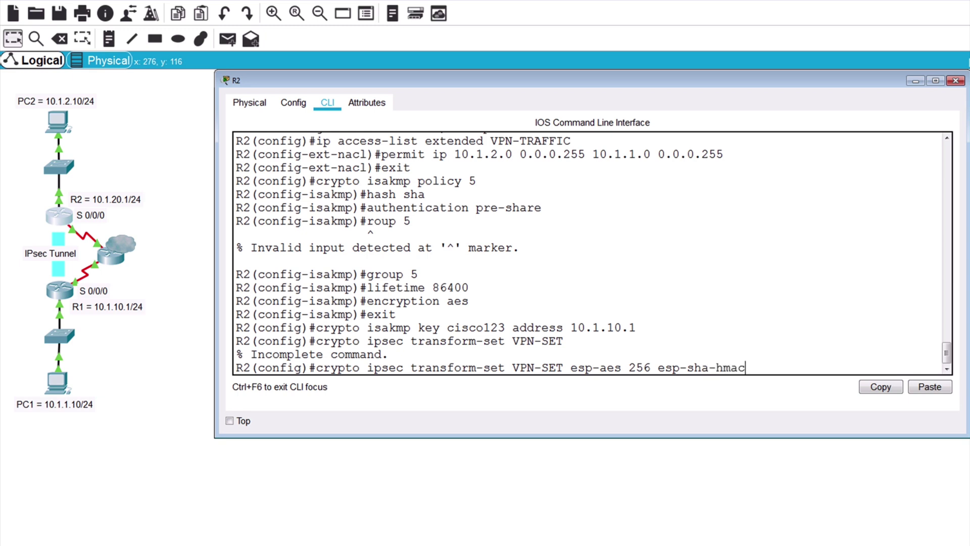
key(Return)
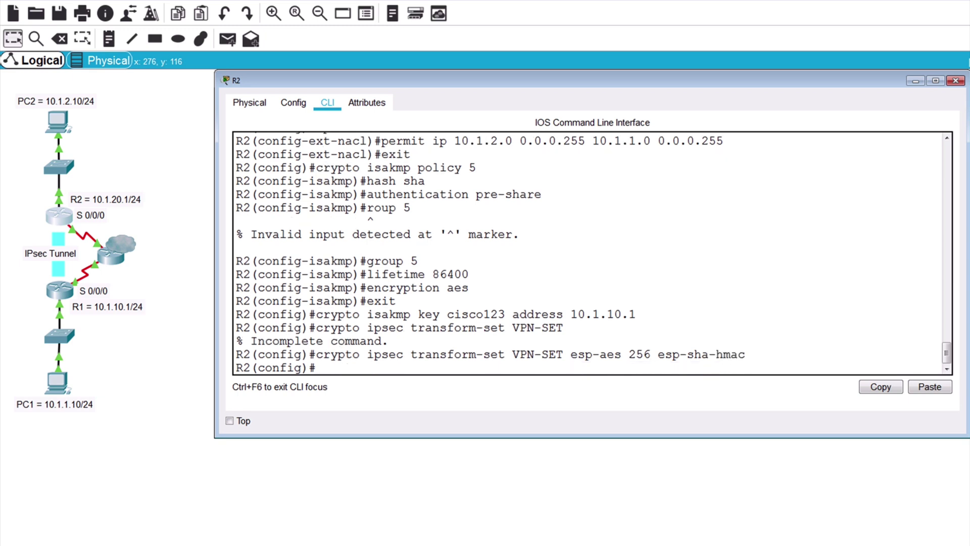
Step: Create crypto map VPN-MAP 10 ipsec-isakmp with peer 10.1.10.1, transform-set VPN-SET and match address VPN-TRAFFIC
text(crypto map VPN-MAP 1)
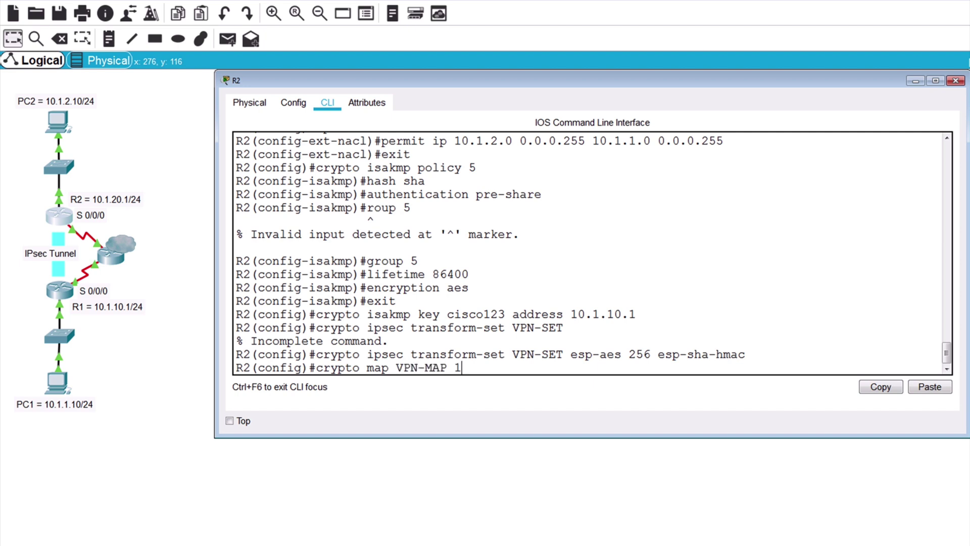
text(0 ipsec-isakmp)
key(Return)
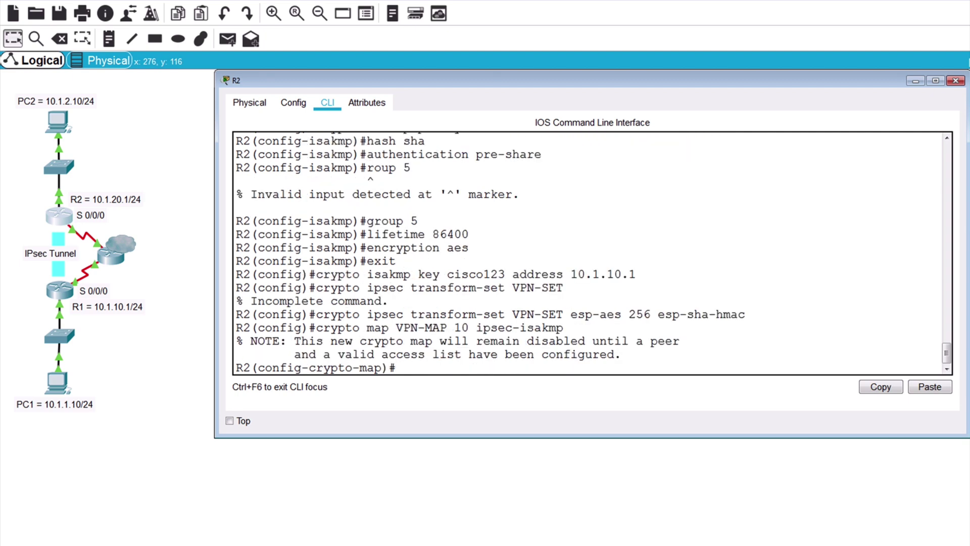
text(set peer 10.1.10.1)
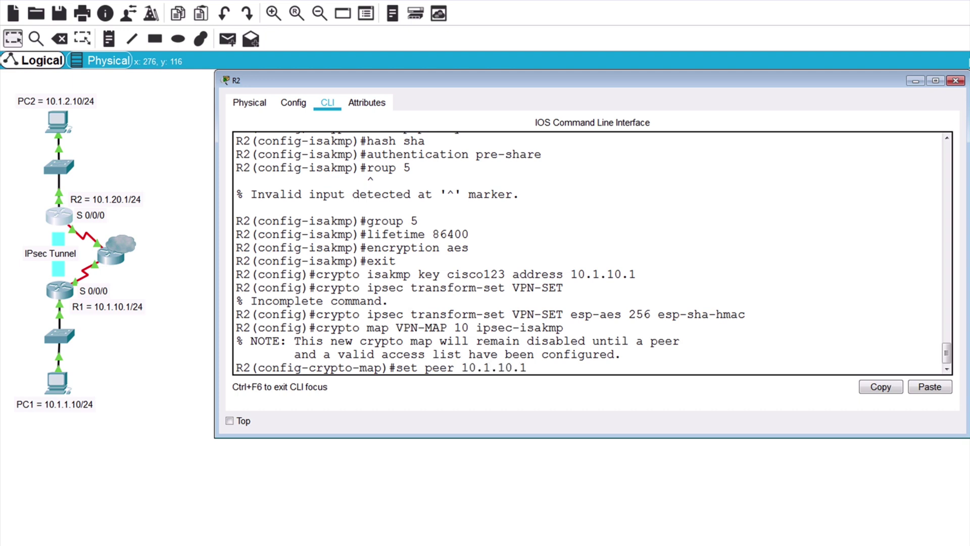
key(Return)
text(set)
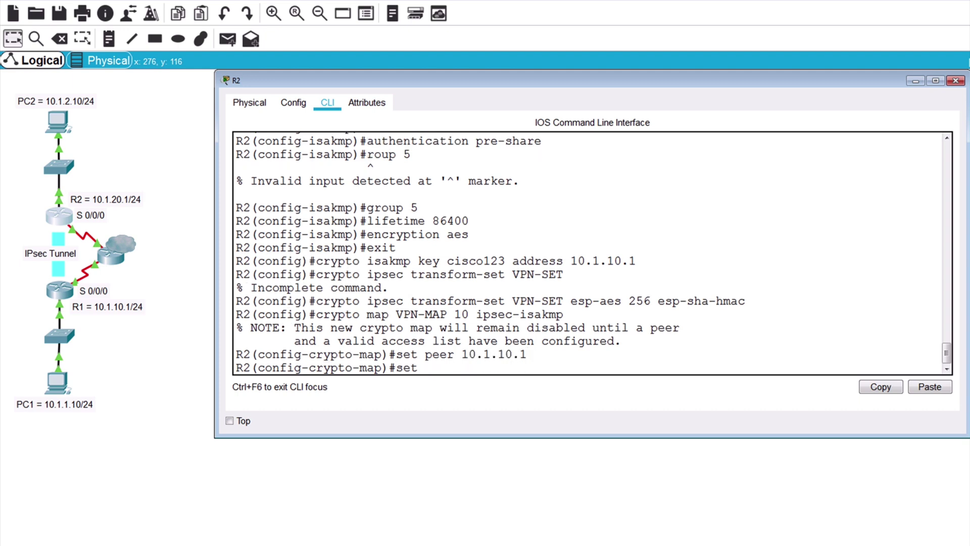
text( transform-set VPN-SET)
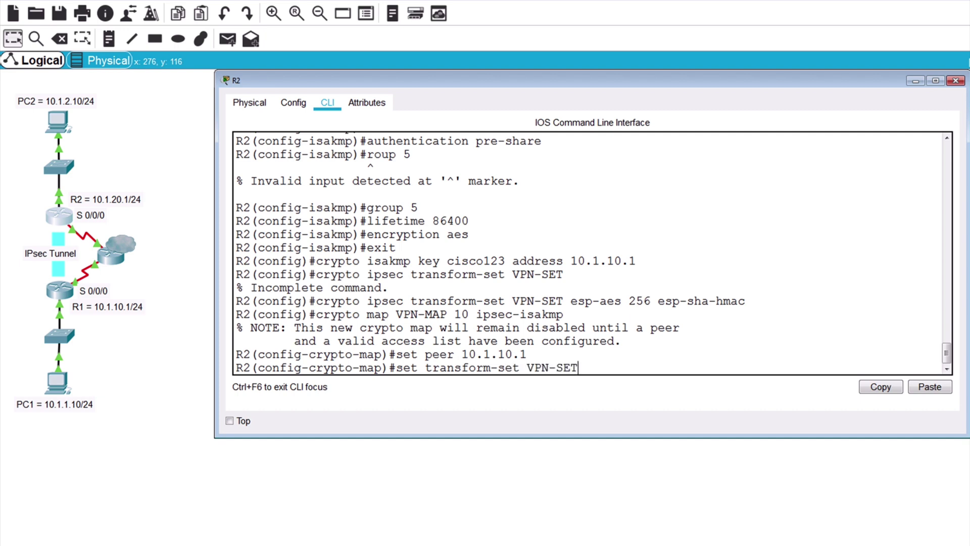
key(Return)
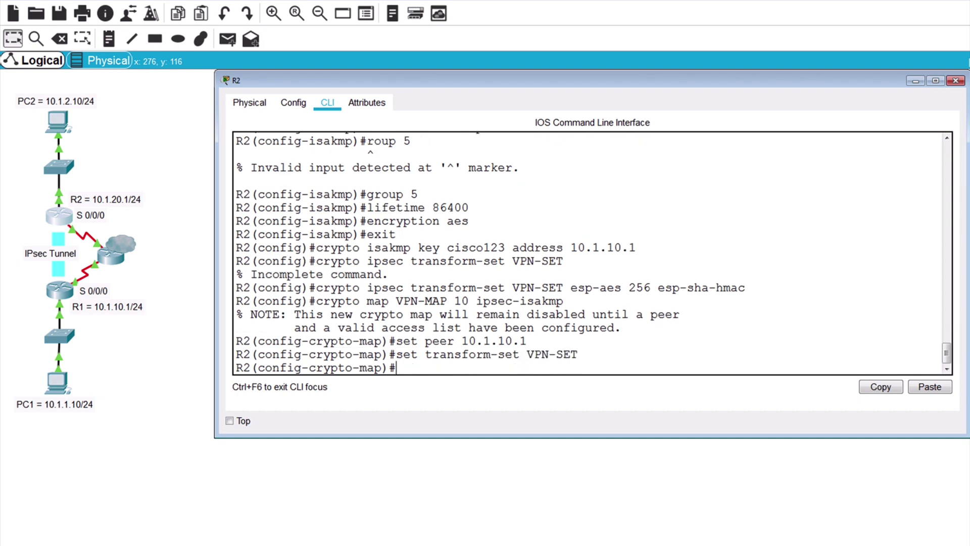
text(match address VPN-TRAFFIC)
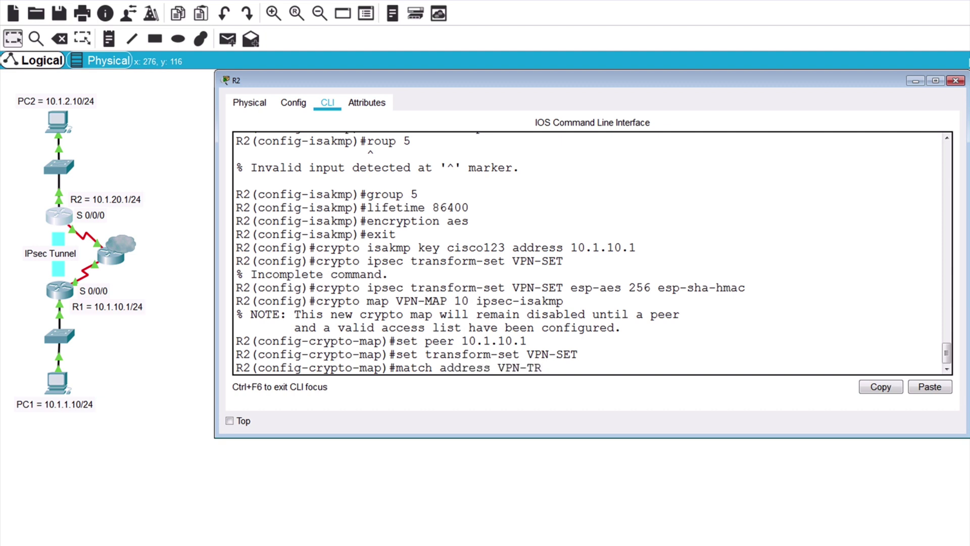
key(Return)
text(exit)
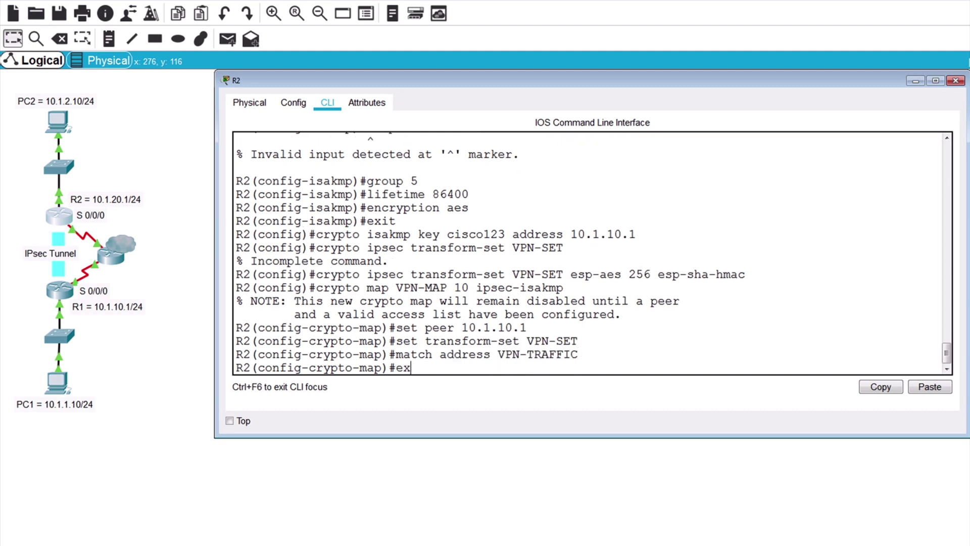
key(Return)
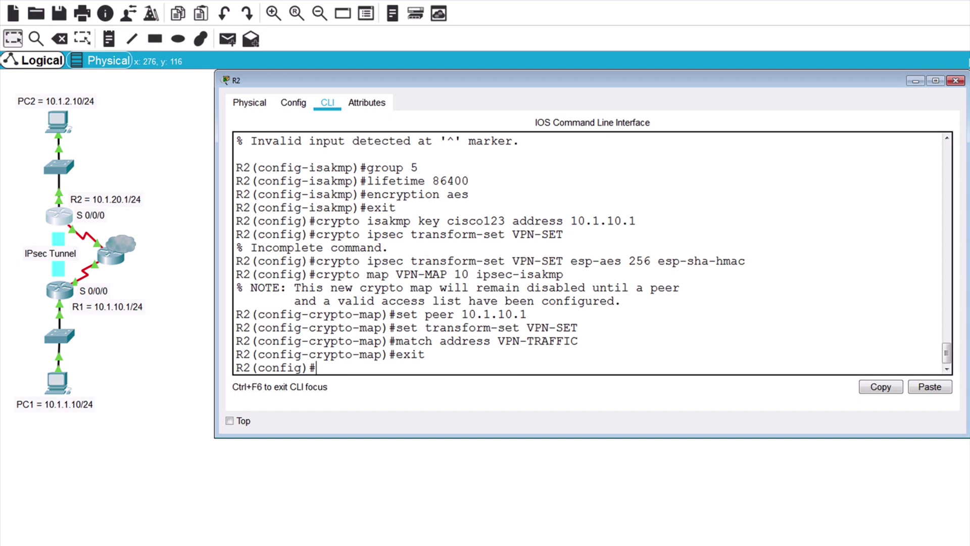
Step: Apply crypto map VPN-MAP to R2's serial interface 0/0/0
text(int s 0/0/0)
key(Return)
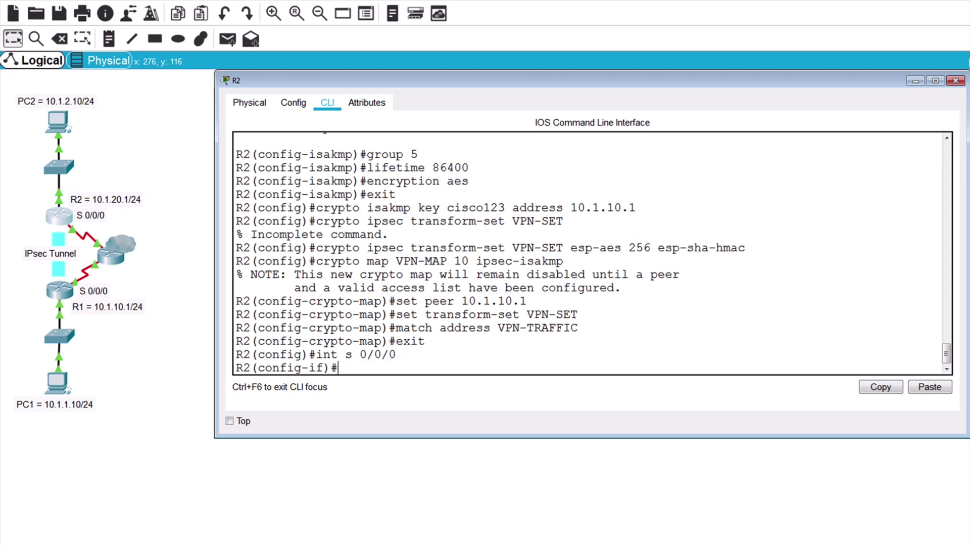
text(crypto map VPN-MAP)
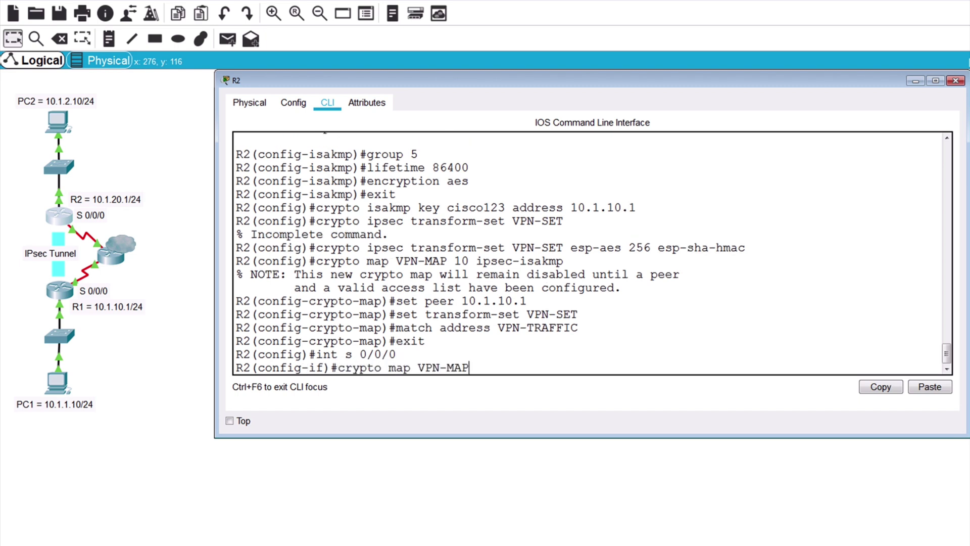
key(Return)
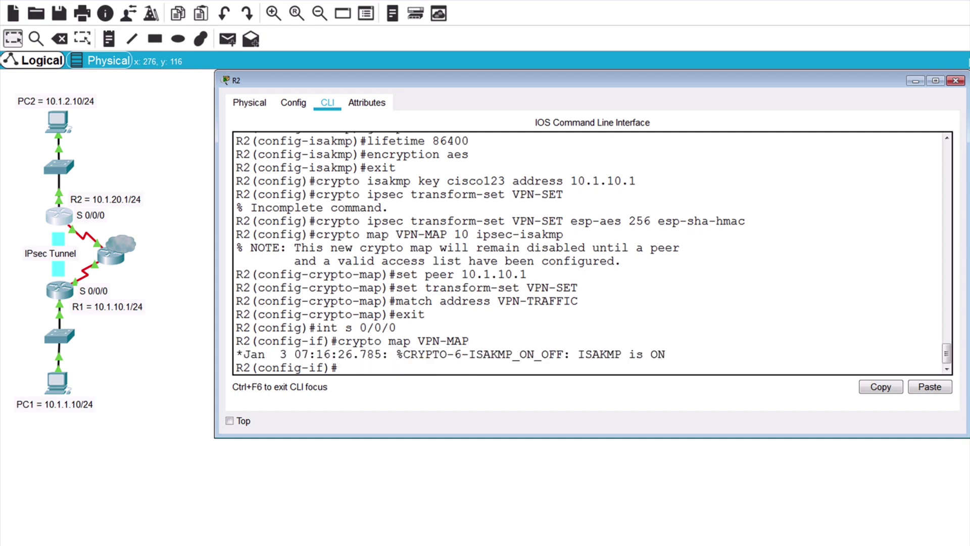
Step: Exit configuration mode and run 'show crypto ipsec sa' on R2, highlighting the zero encaps/decaps counters
key(ctrl+z)
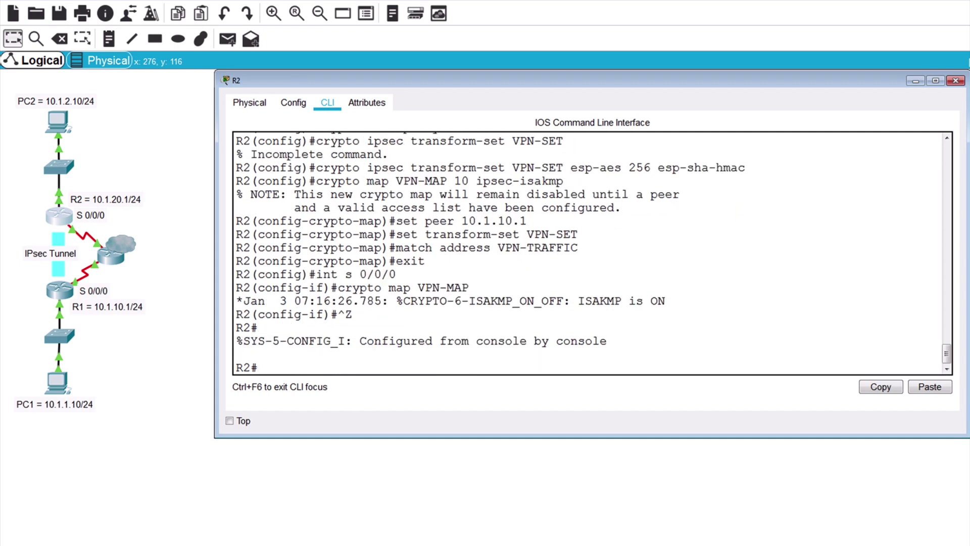
text(show crypto ipsec sa)
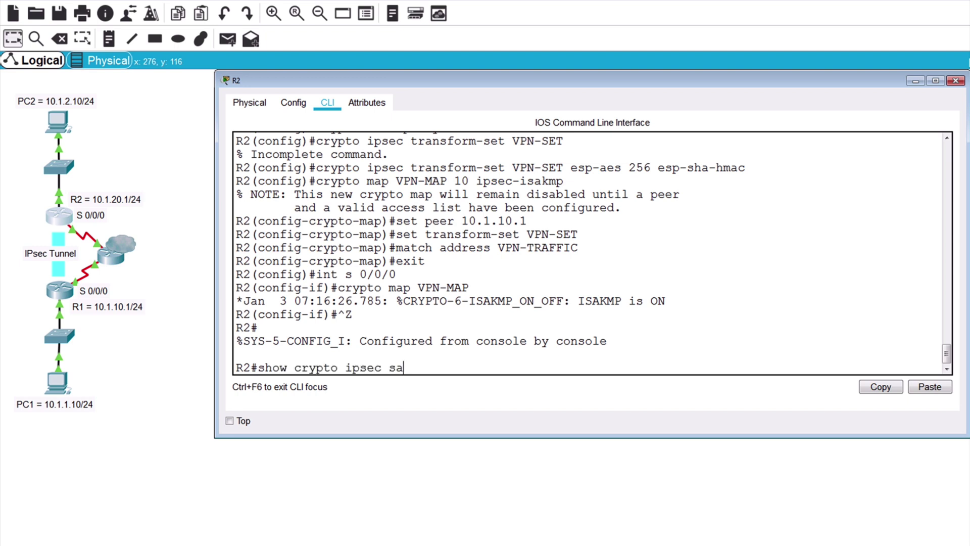
key(Return)
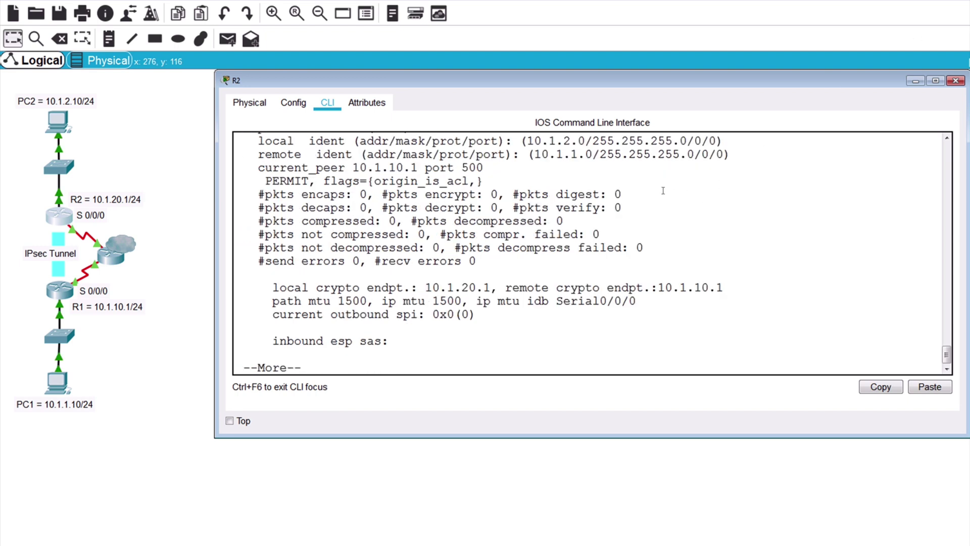
drag(632, 206, 223, 195)
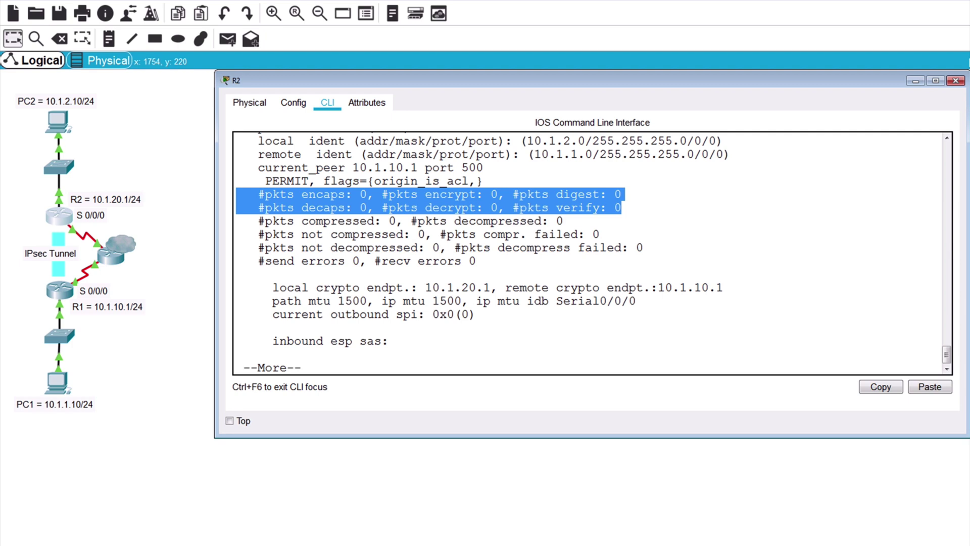
Step: Ping PC2 at 10.1.2.10 from PC1's command prompt, getting 2 of 4 replies
key(q)
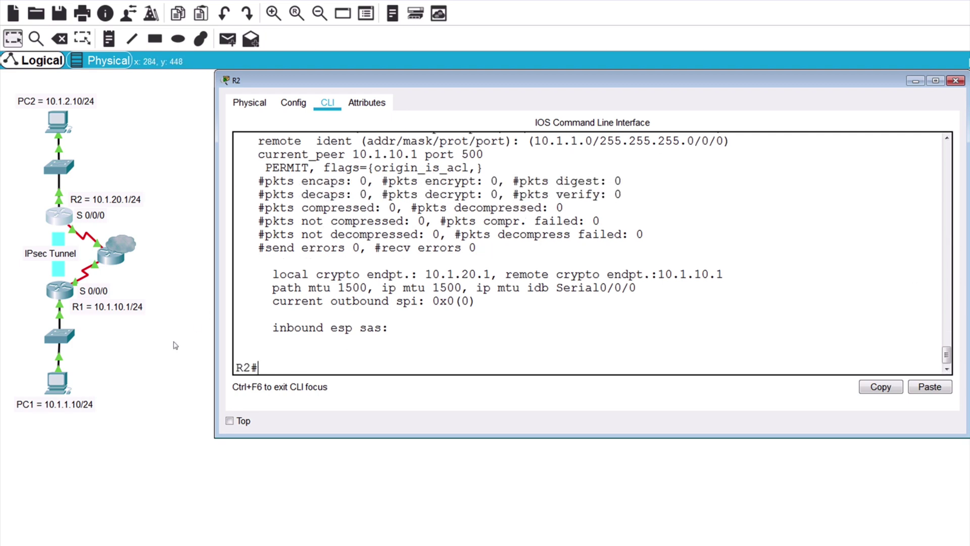
click(55, 389)
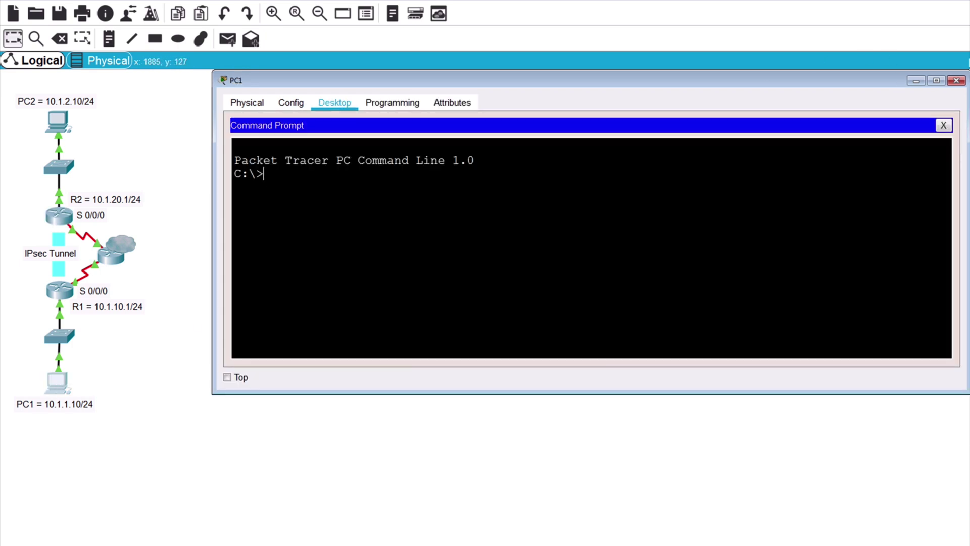
text(ping 10.1.2.10)
key(Return)
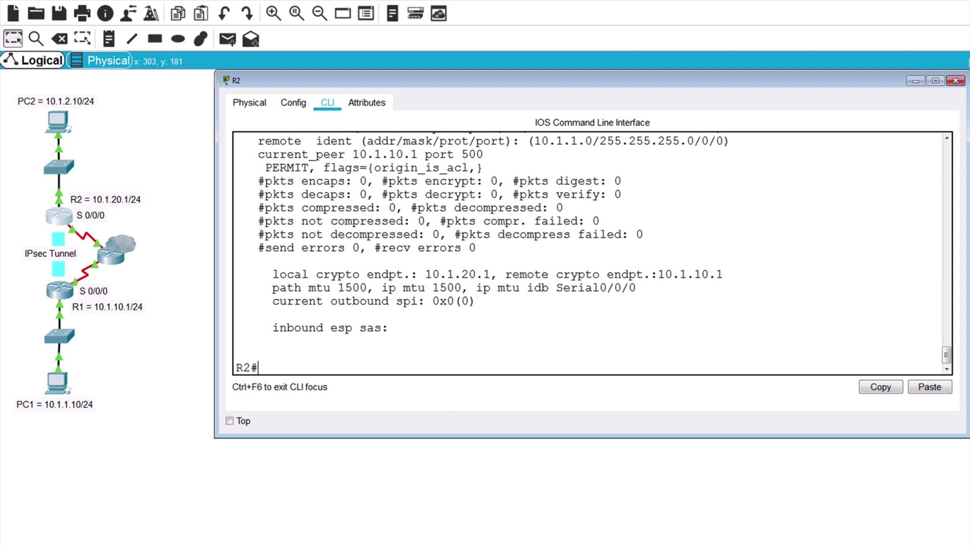
Step: Rerun 'show crypto ipsec sa' on R2 and highlight the 2 encaps and 3 decaps packet counts
text(show crypto ipsec sa)
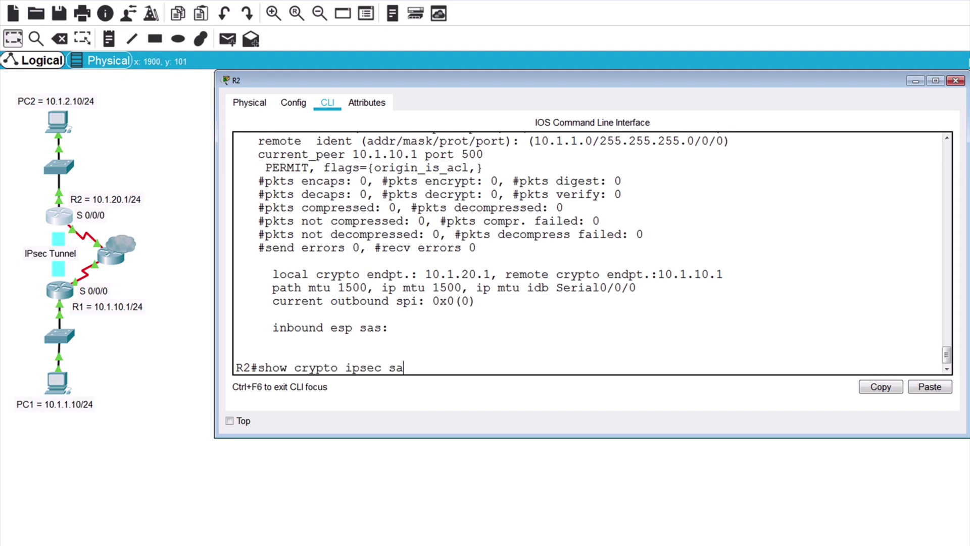
key(Return)
drag(622, 207, 209, 198)
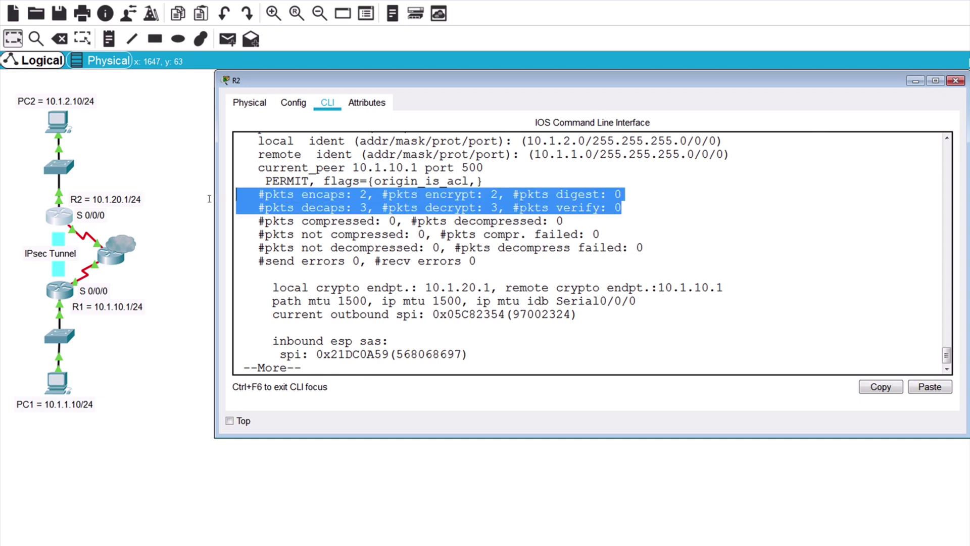